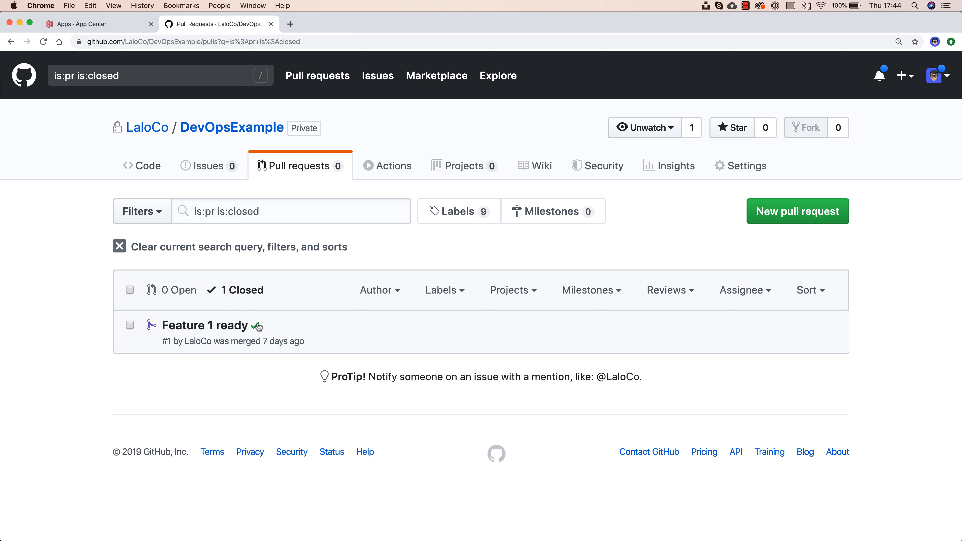
Step: Review the Feature 1 ready pull request's passing App Center checks, then return to App Center's apps list
mouse_move(258, 326)
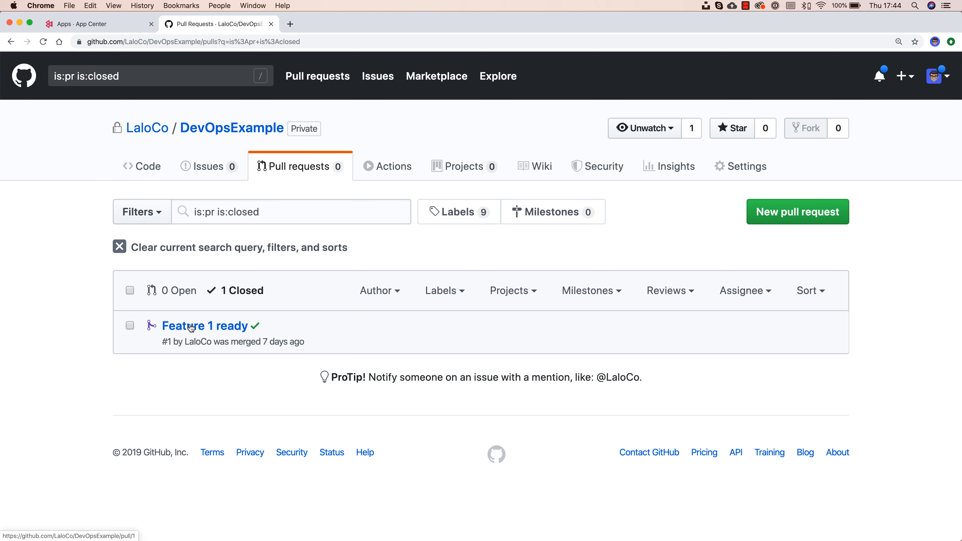
mouse_move(191, 328)
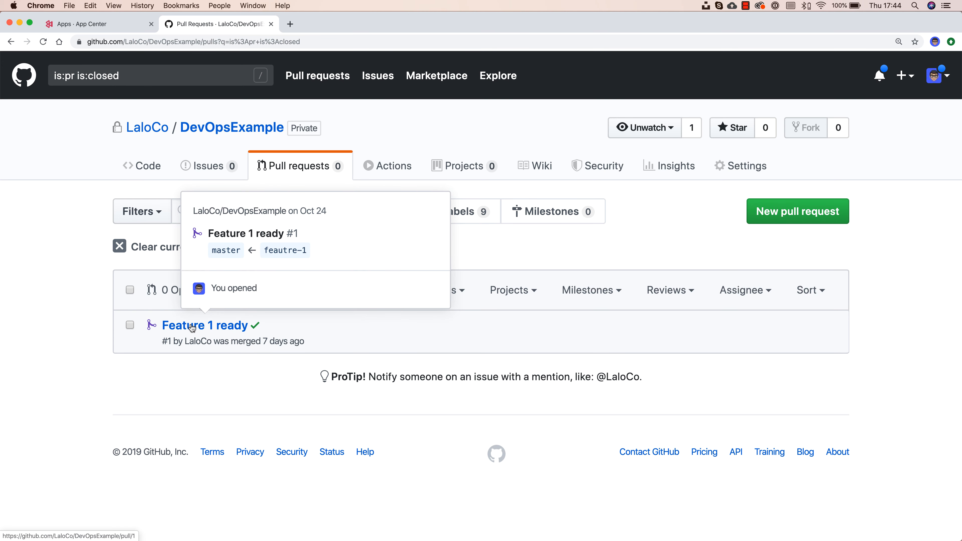
left_click(192, 327)
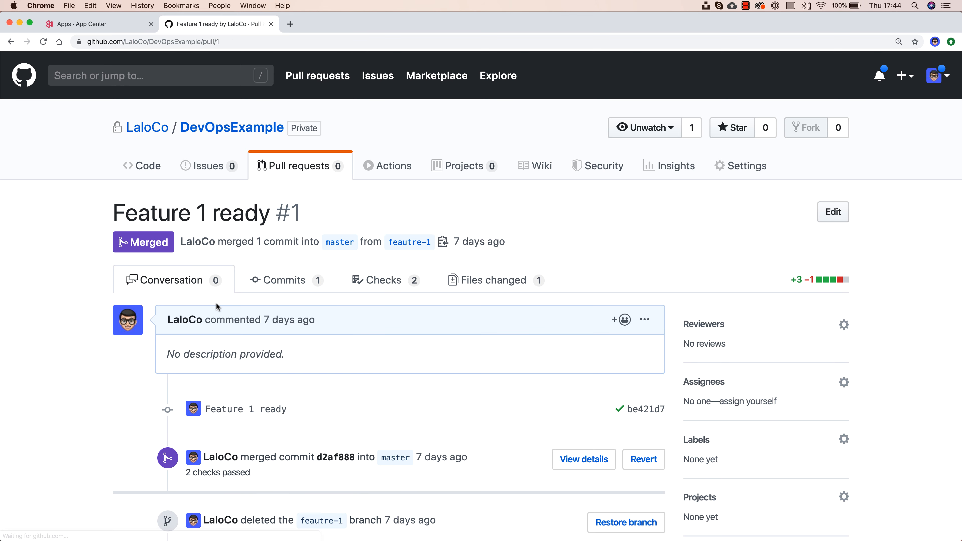
scroll(234, 296, "down", 5)
scroll(234, 293, "down", 5)
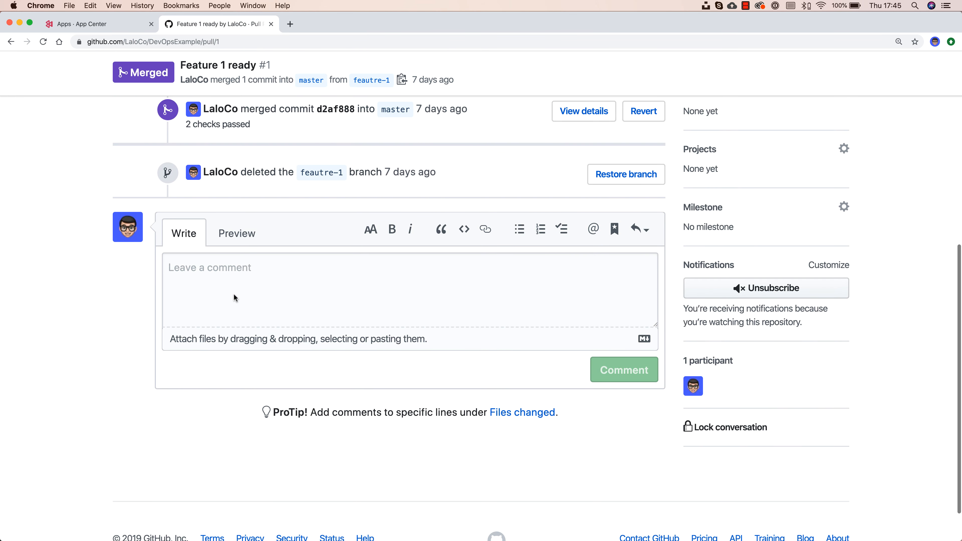
scroll(234, 294, "up", 4)
scroll(234, 295, "up", 6)
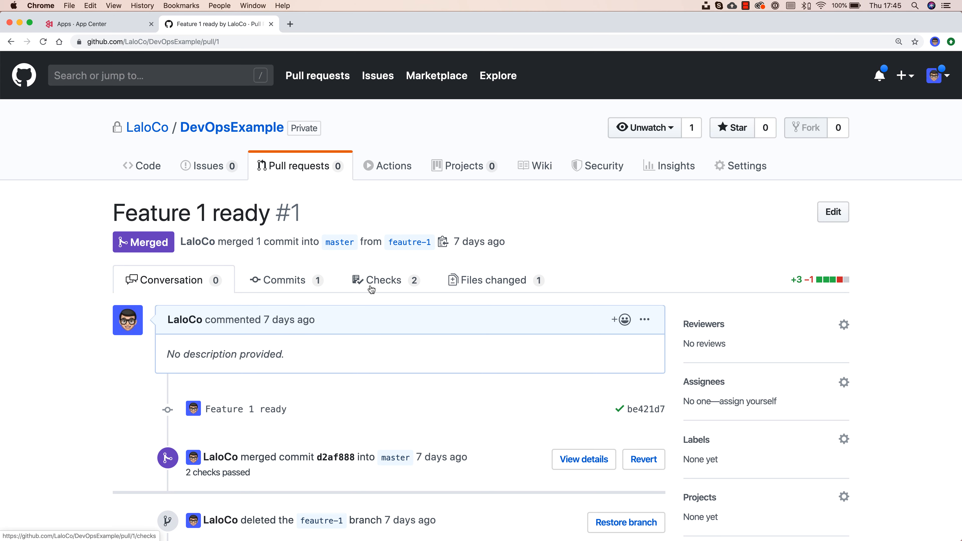
left_click(372, 288)
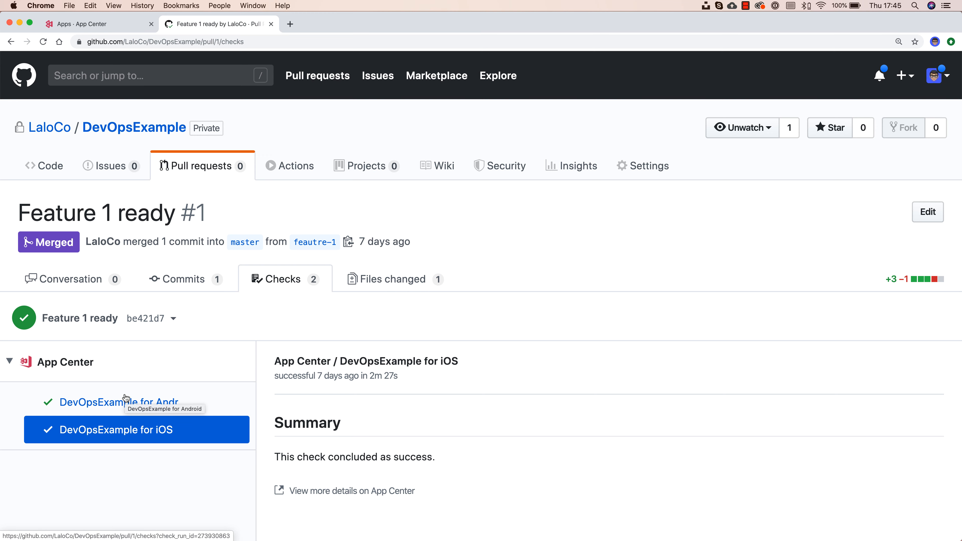
left_click(87, 24)
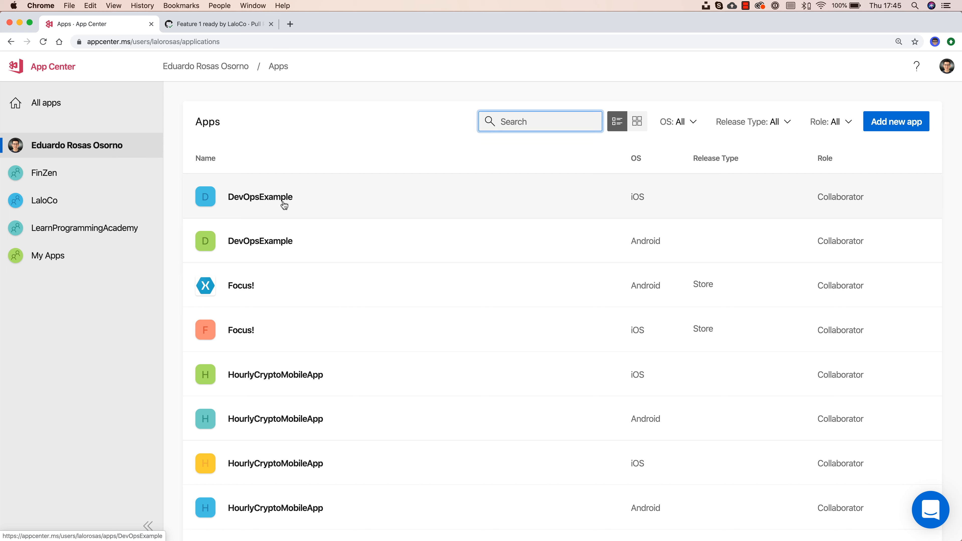
Step: Inspect build 1 of the iOS DevOpsExample master branch, a pull request build
left_click(343, 196)
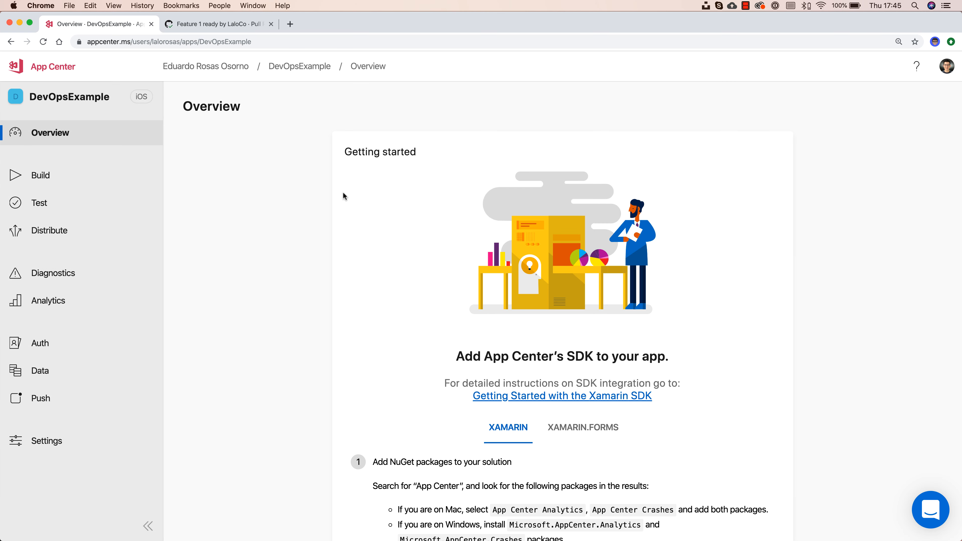
left_click(62, 178)
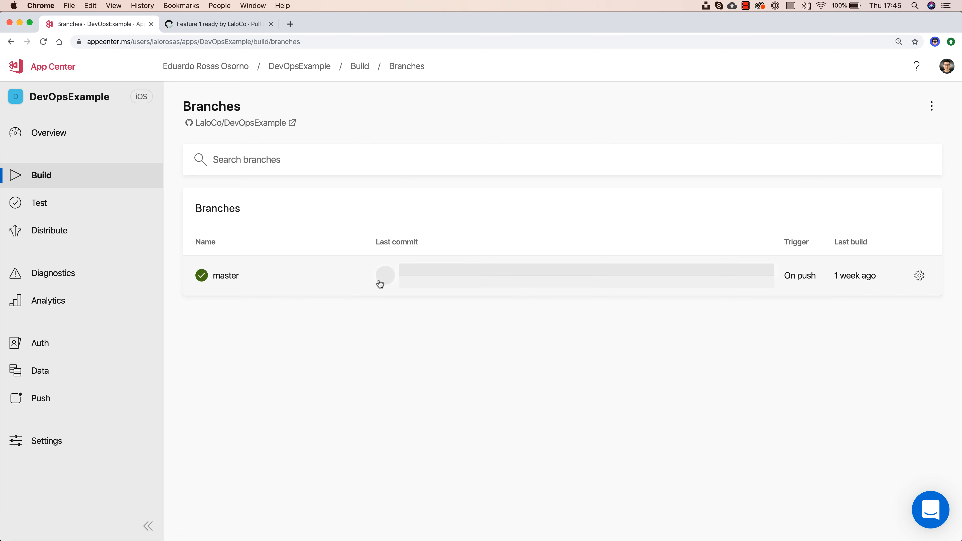
left_click(313, 281)
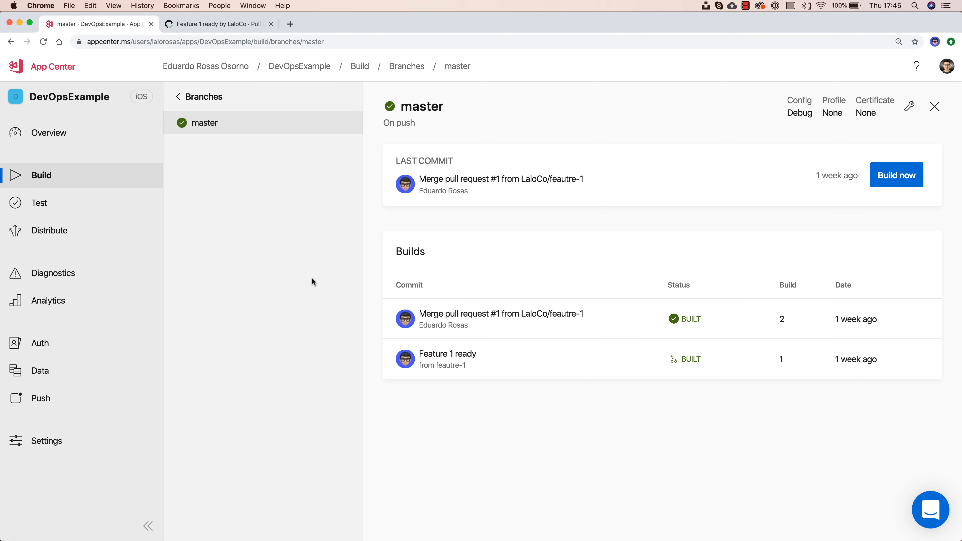
left_click(530, 355)
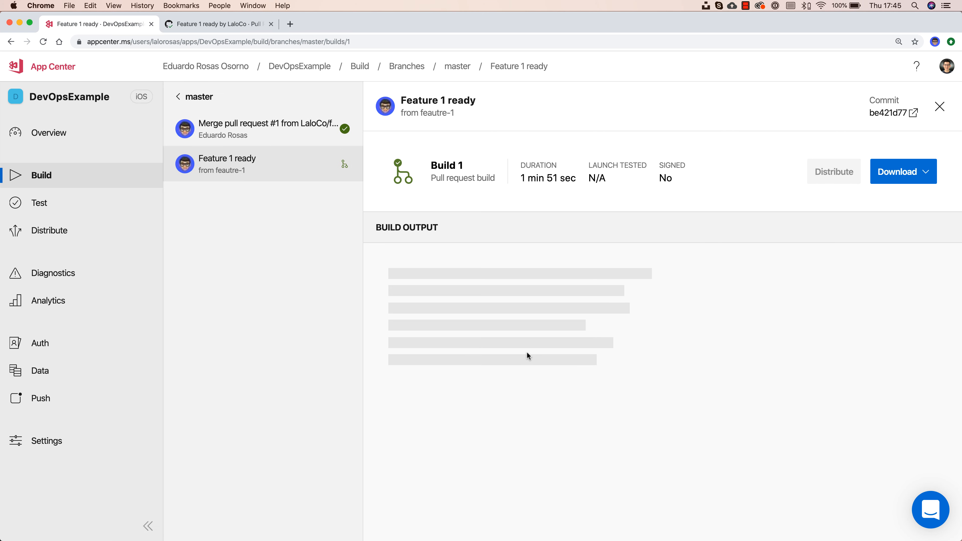
left_click_drag(431, 178, 503, 178)
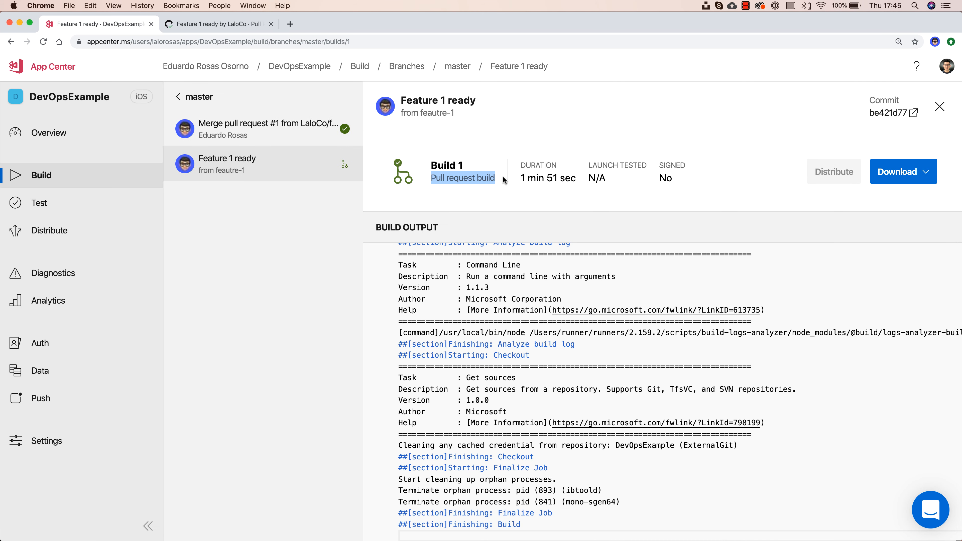
Step: Check the GitHub pull request conversation, then view Build 2 from Merge pull request #1
key("ctrl+Tab")
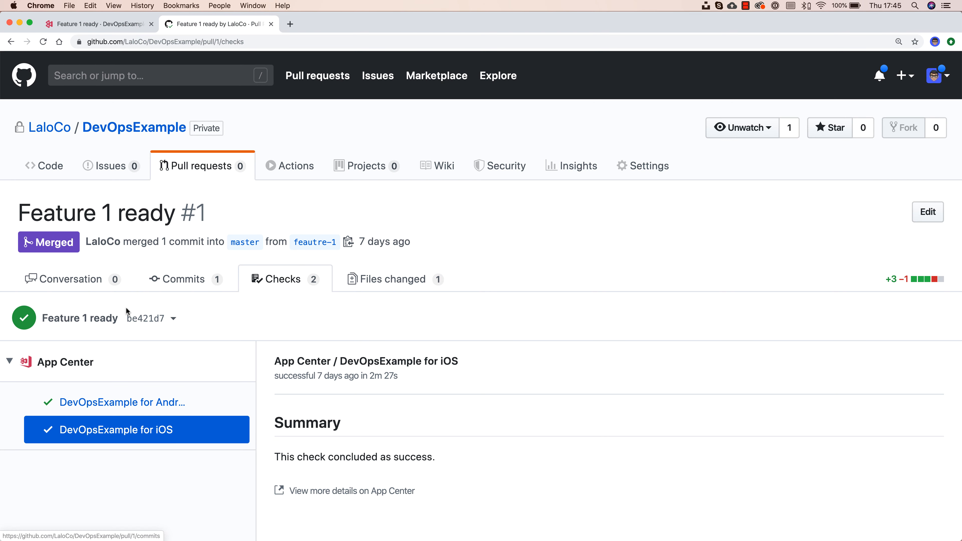
left_click(70, 281)
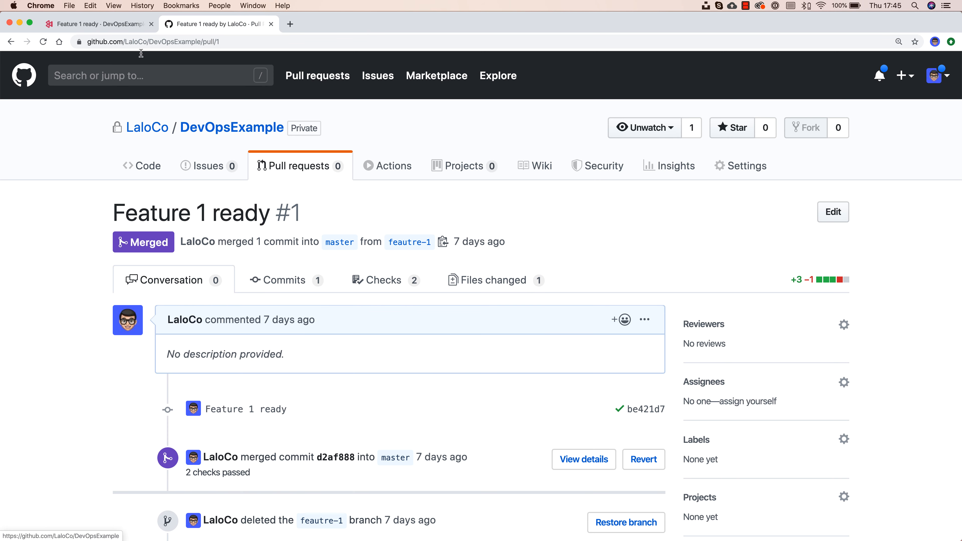
left_click(102, 26)
left_click(267, 129)
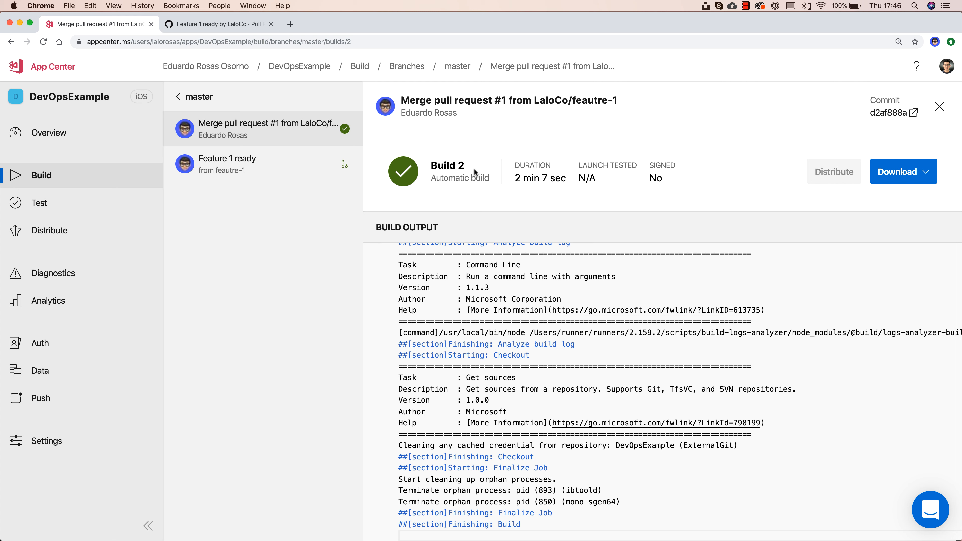
Step: Review Android DevOpsExample master build 2's details and log, then view its empty Distribute Releases page
left_click(188, 67)
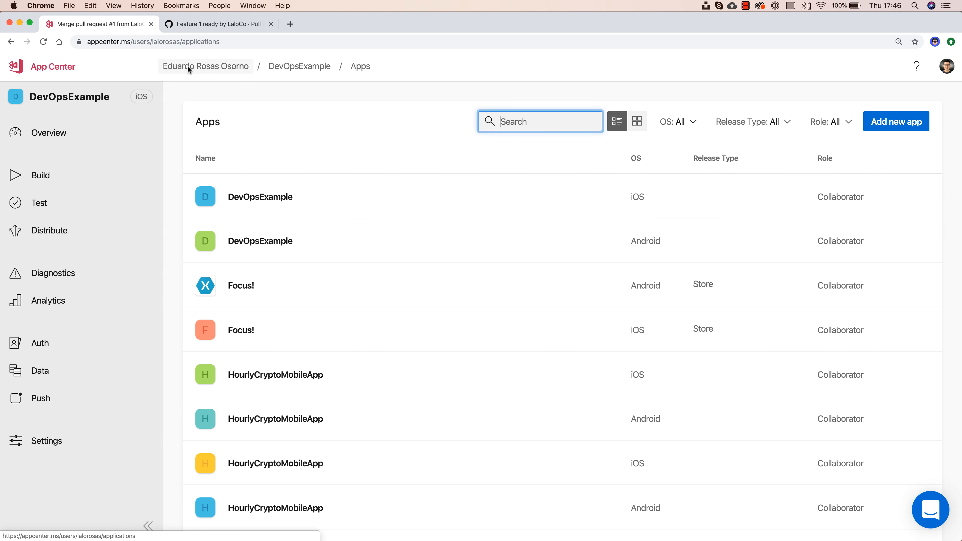
left_click(290, 238)
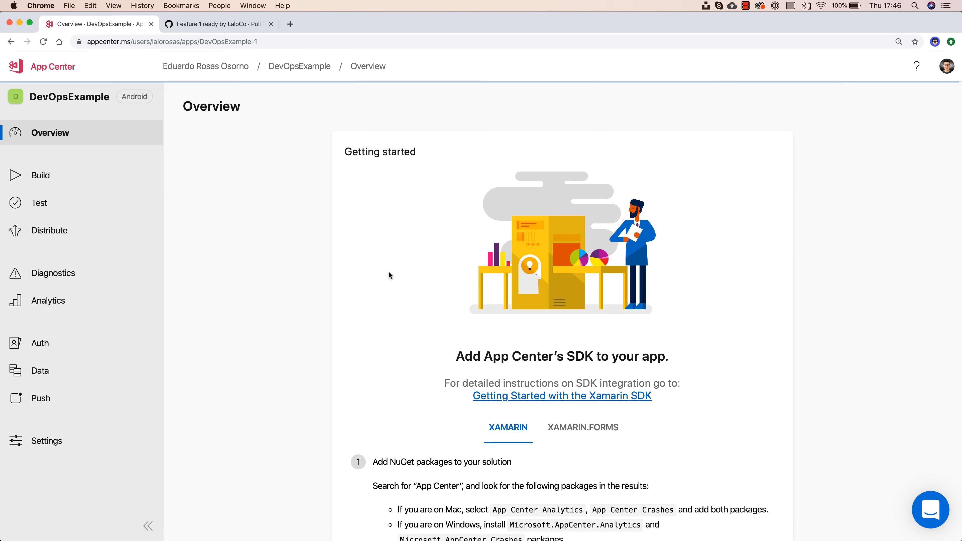
left_click(60, 177)
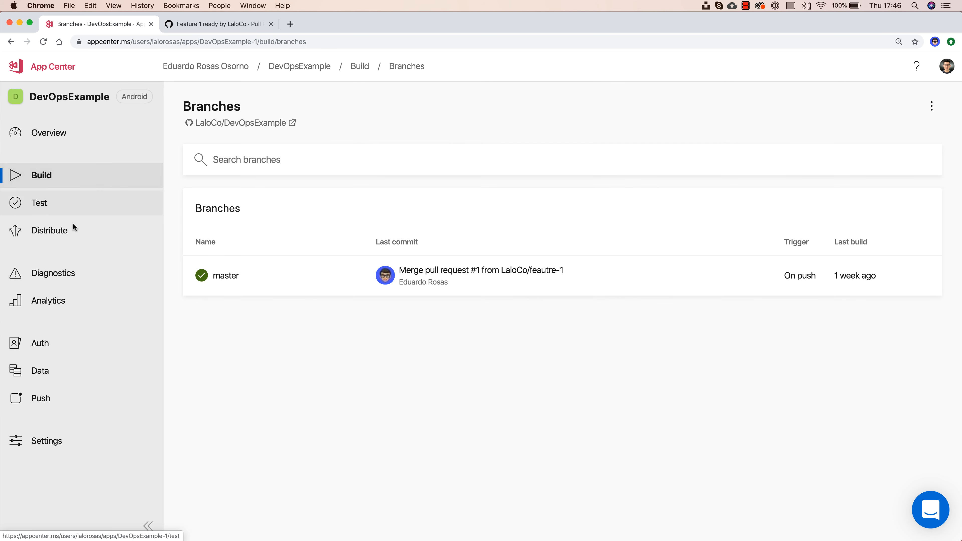
left_click(246, 292)
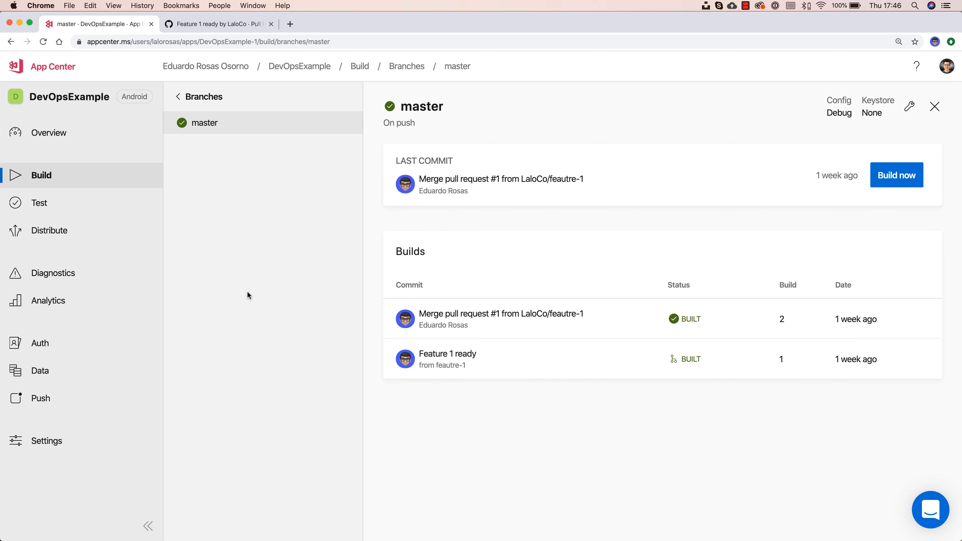
left_click(558, 322)
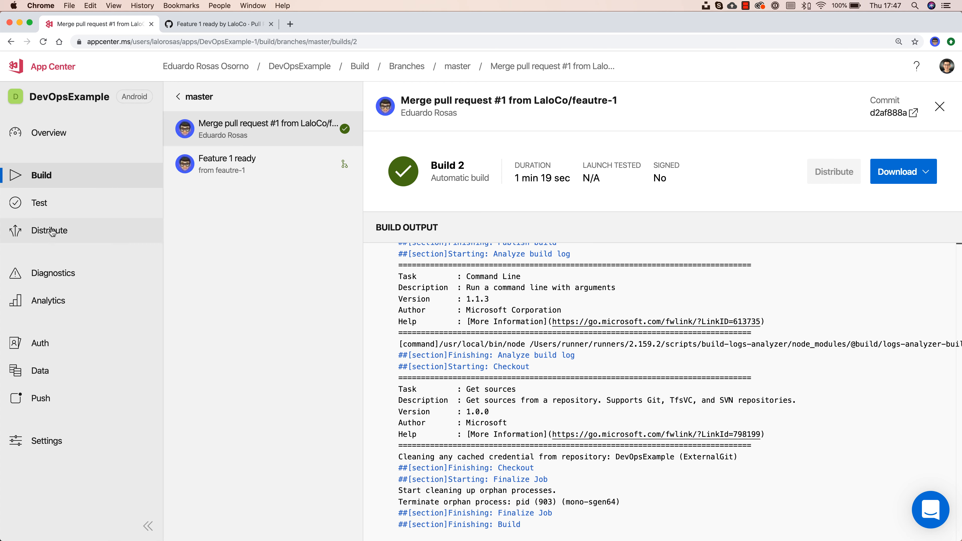
left_click(63, 231)
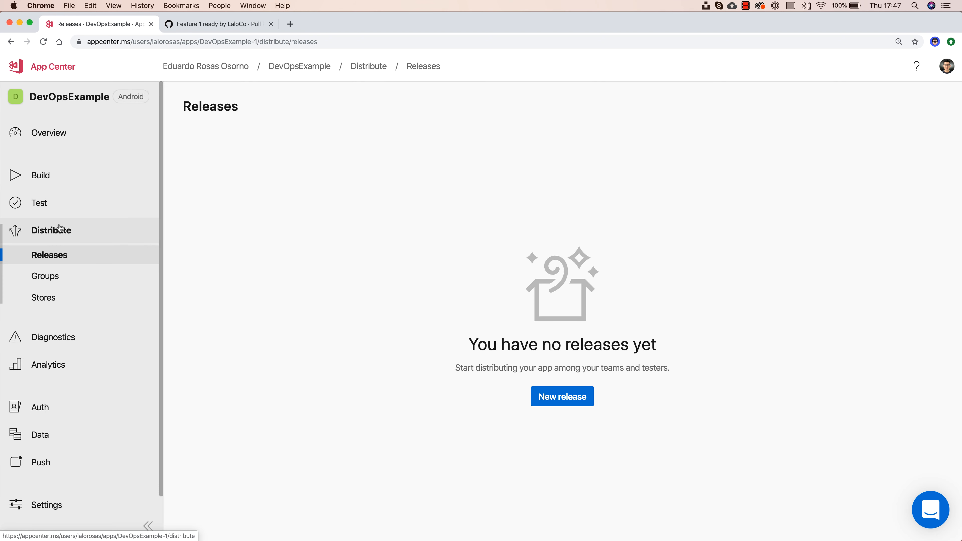
Step: Show the Android app's distribution Groups, which list only Collaborators with 1 tester
left_click(52, 279)
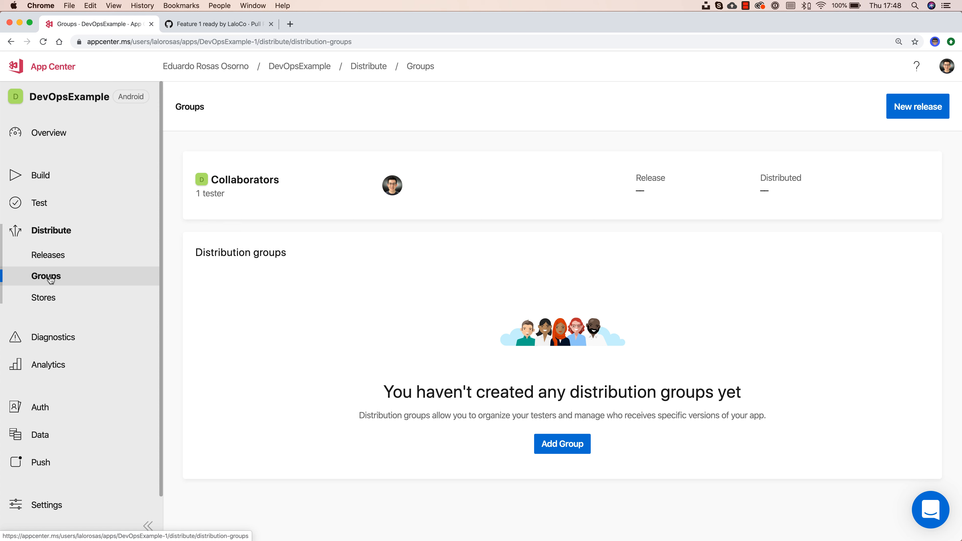
Step: Create a 'Beta Testers' distribution group, inviting one tester by their e-mail address
left_click(560, 450)
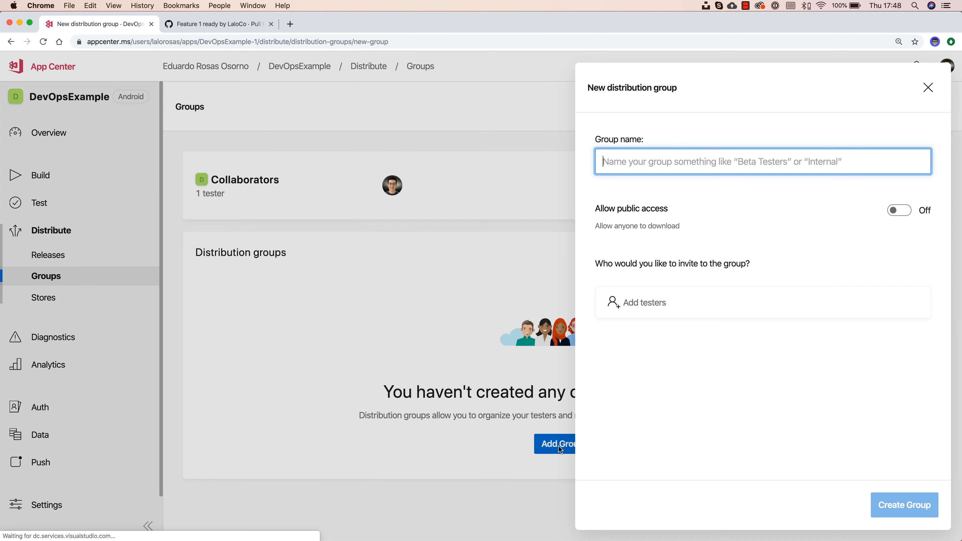
type("Beta")
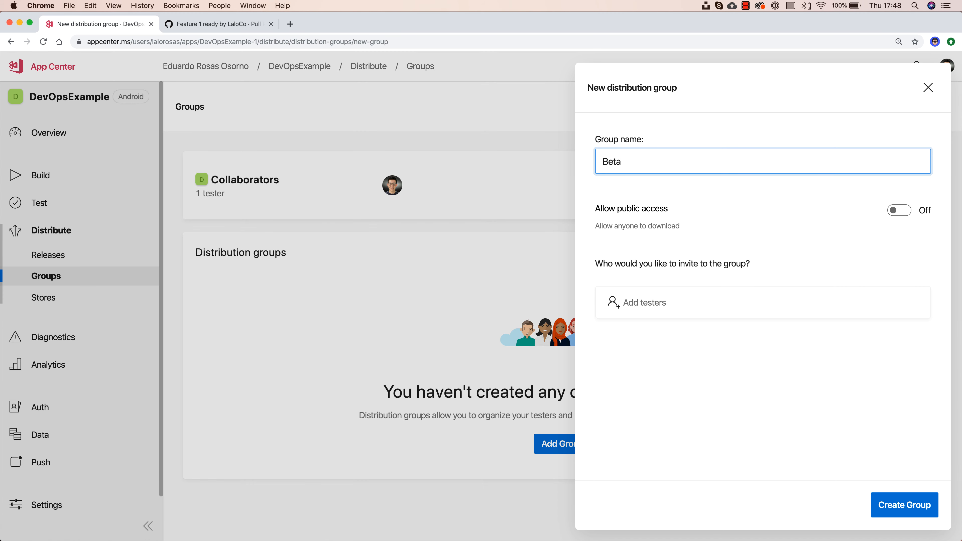
type(" Testers")
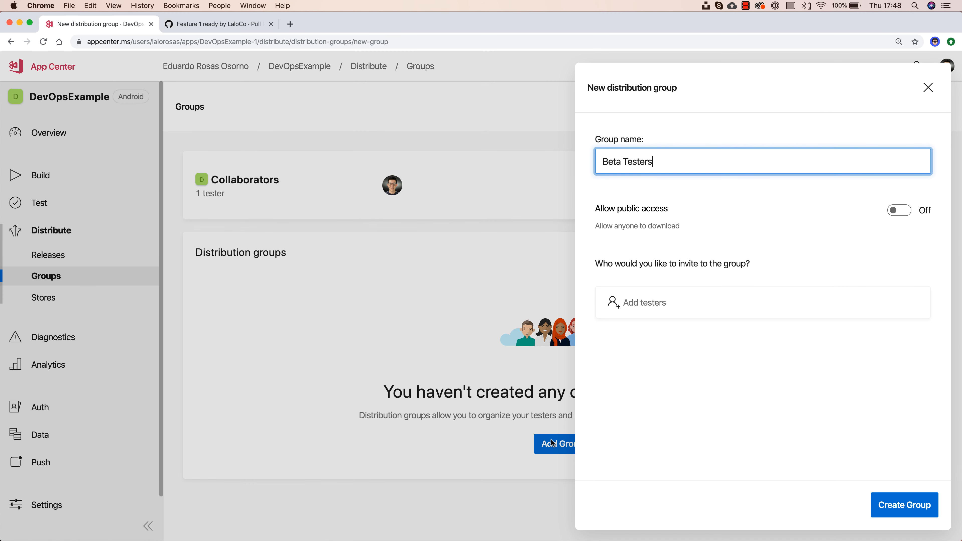
left_click(662, 518)
left_click(670, 303)
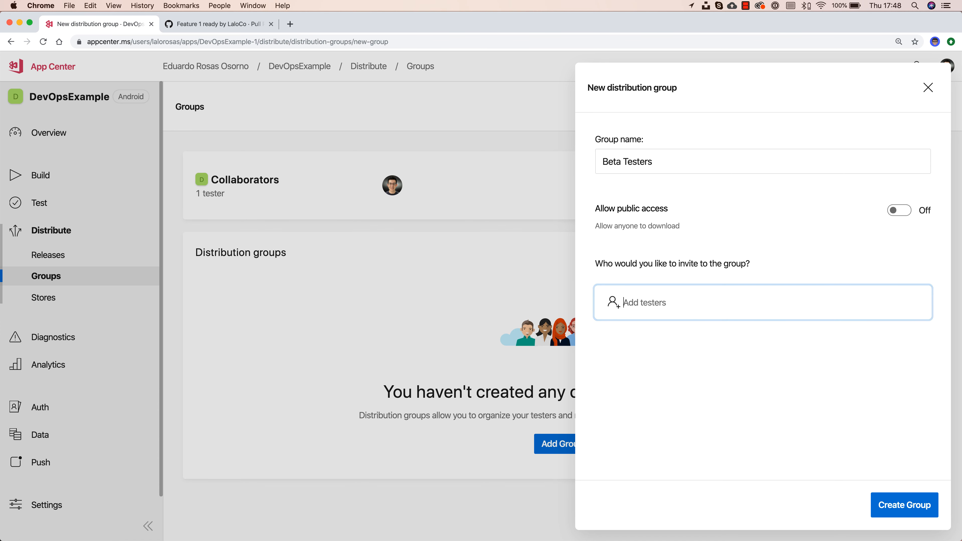
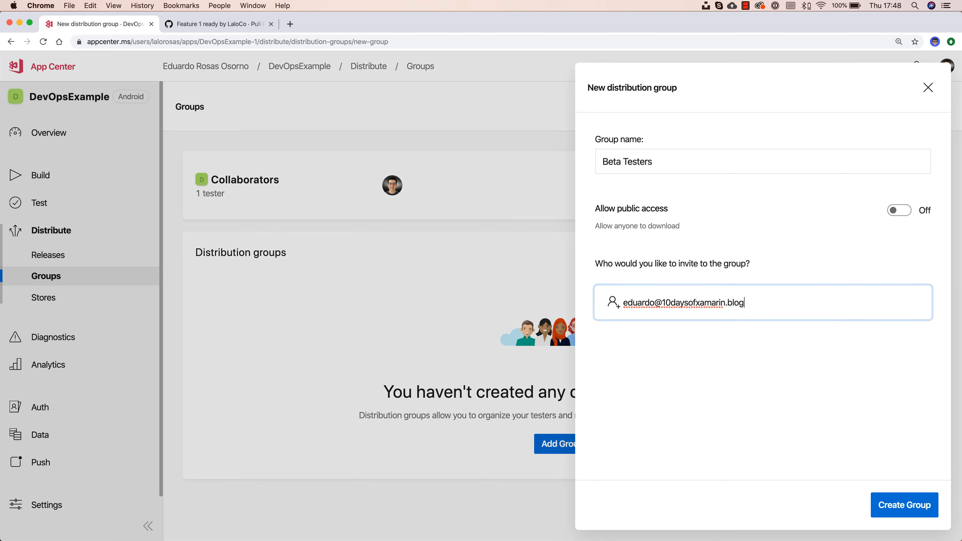
key("Return")
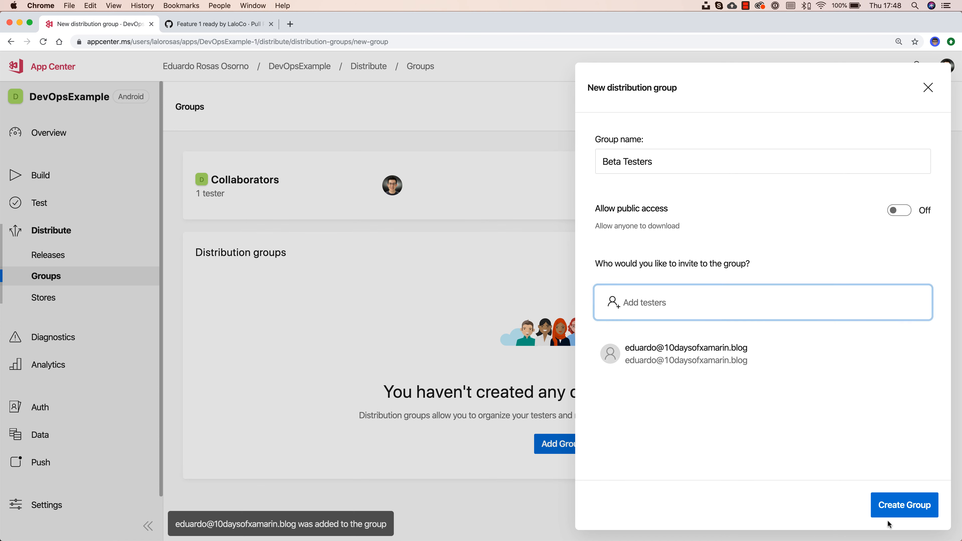
left_click(900, 507)
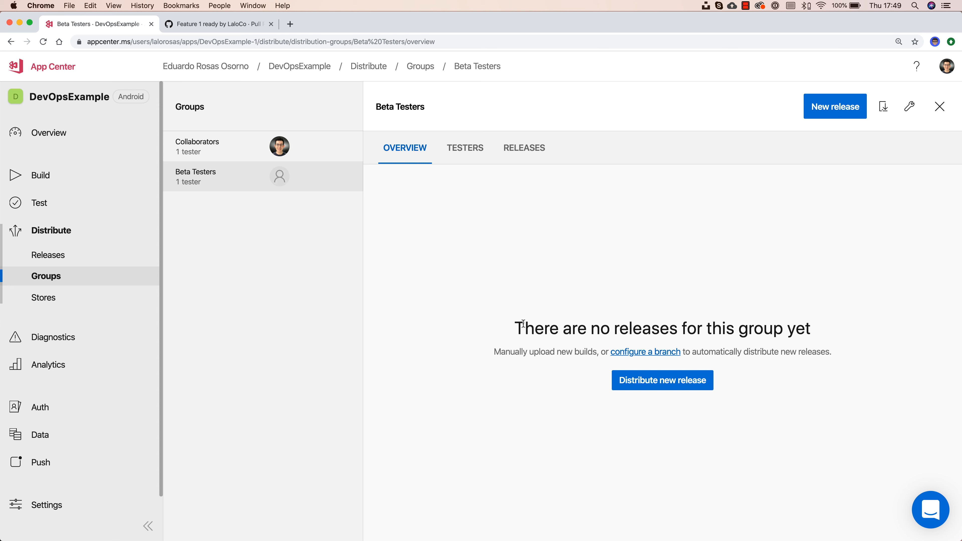
Step: Confirm the Beta Testers group has no releases, then view the Android app's build branches
left_click(507, 151)
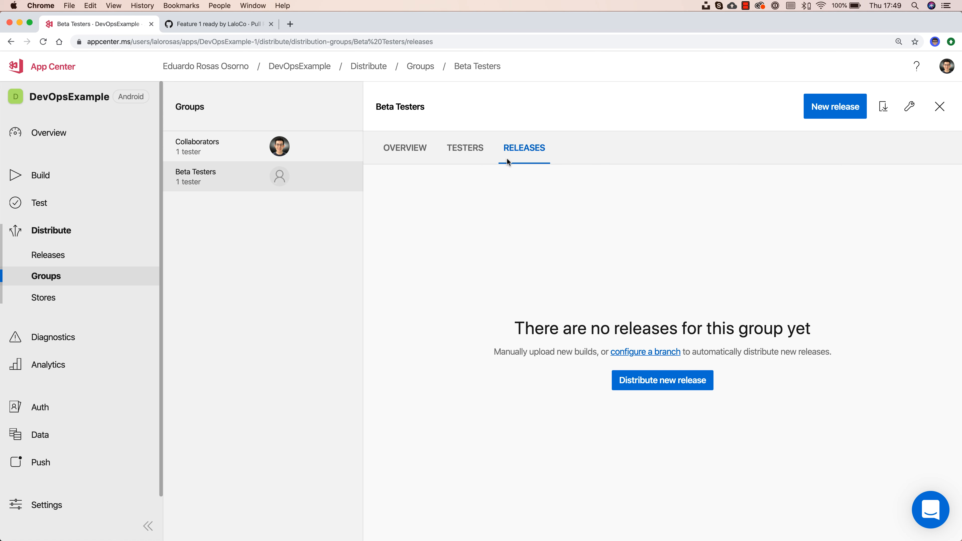
left_click(63, 171)
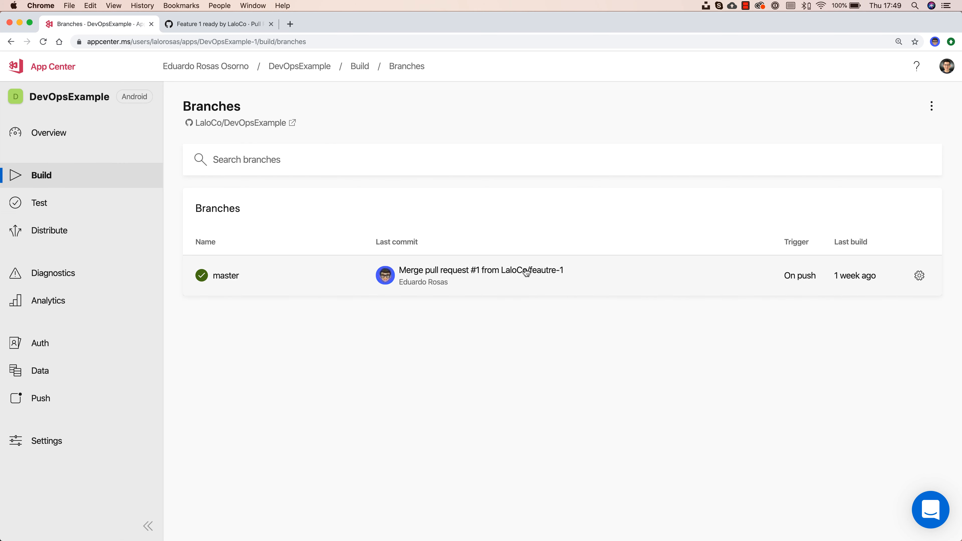
Step: Open the master branch's build configuration via its gear icon
left_click(919, 275)
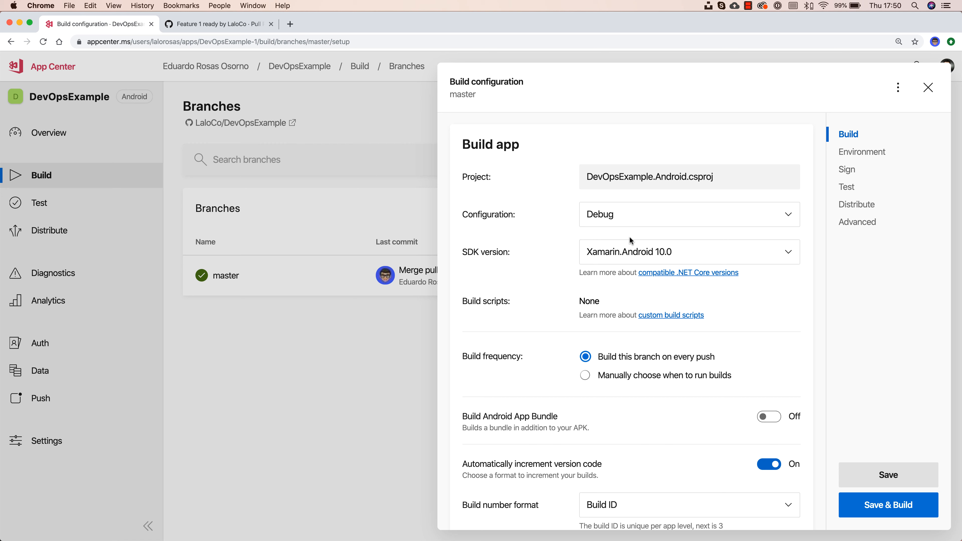
Step: Change the master build configuration from Debug to Release and note that only signed builds distribute
left_click(610, 222)
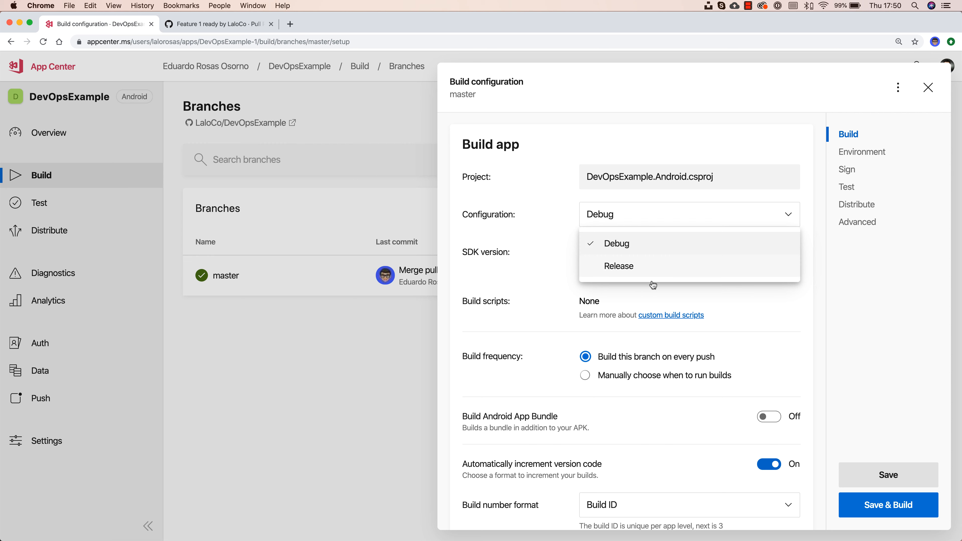
left_click(633, 266)
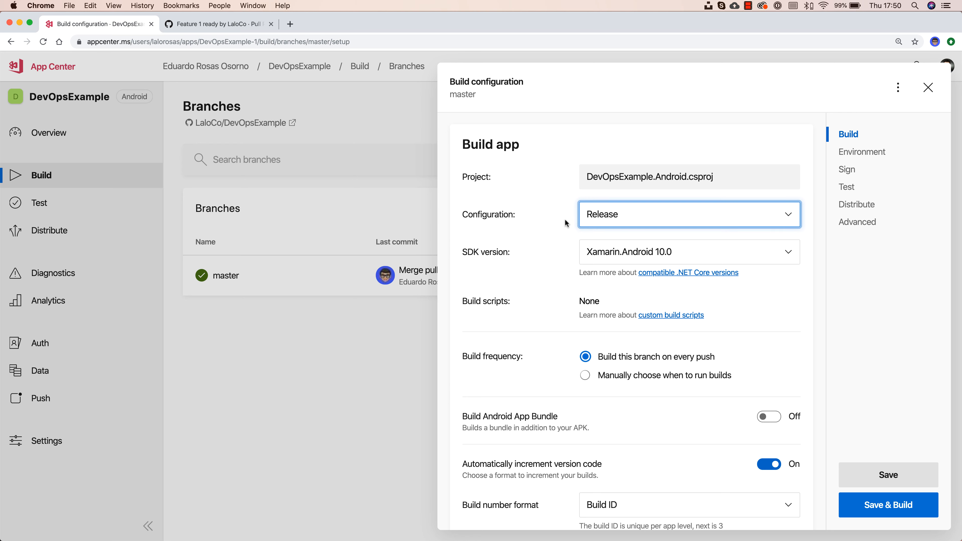
scroll(561, 280, "down", 3)
scroll(560, 280, "down", 10)
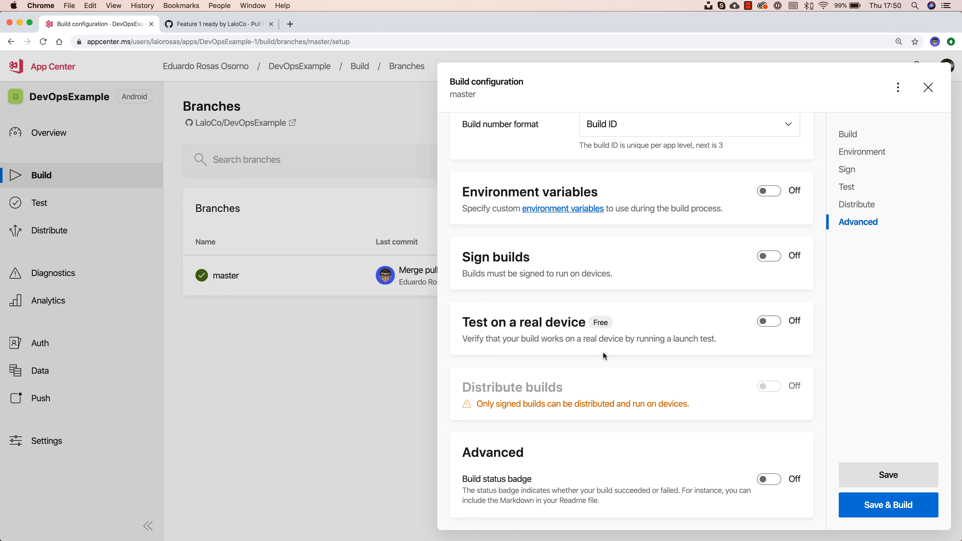
scroll(602, 352, "up", 12)
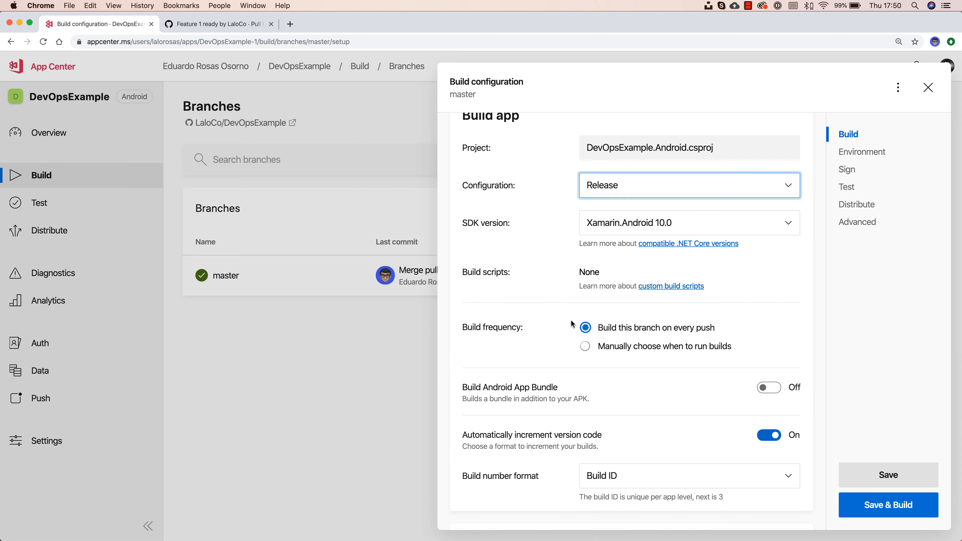
scroll(643, 339, "down", 7)
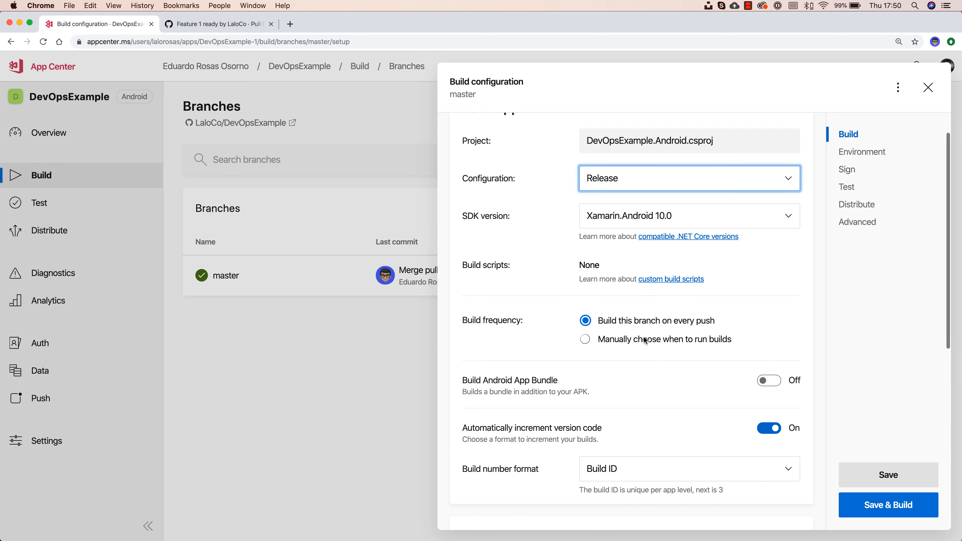
scroll(645, 340, "down", 5)
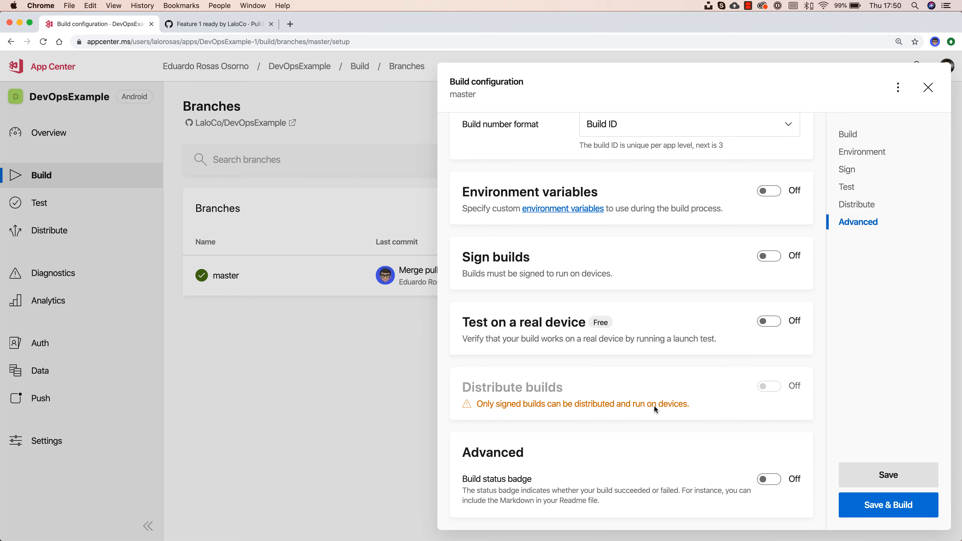
left_click_drag(476, 405, 785, 410)
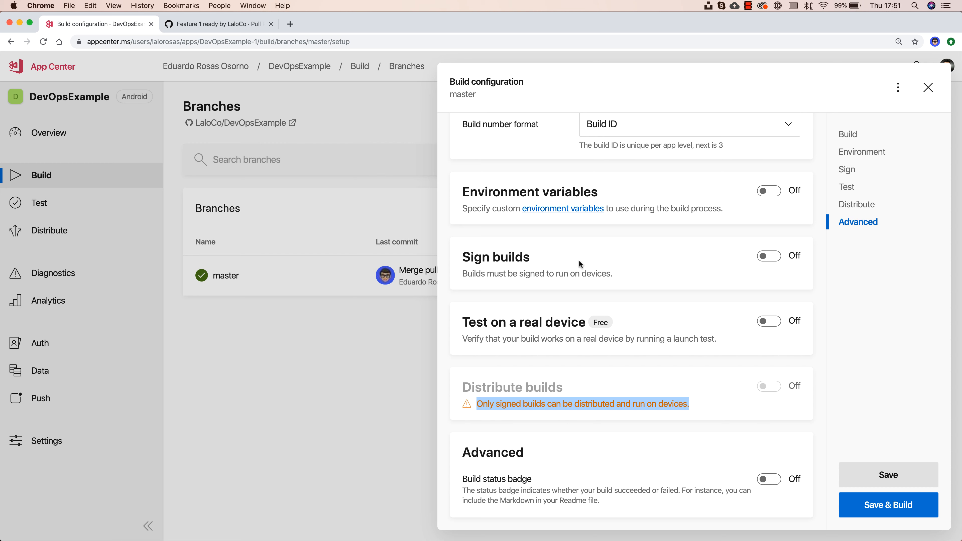
Step: Switch Sign builds On, revealing the keystore file, keystore password, key alias and key password fields
left_click(771, 257)
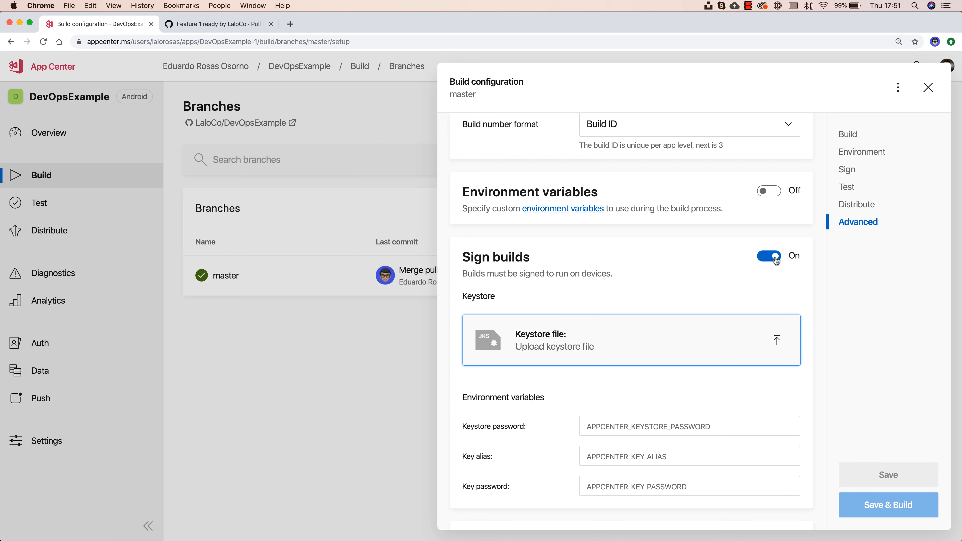
scroll(677, 305, "down", 5)
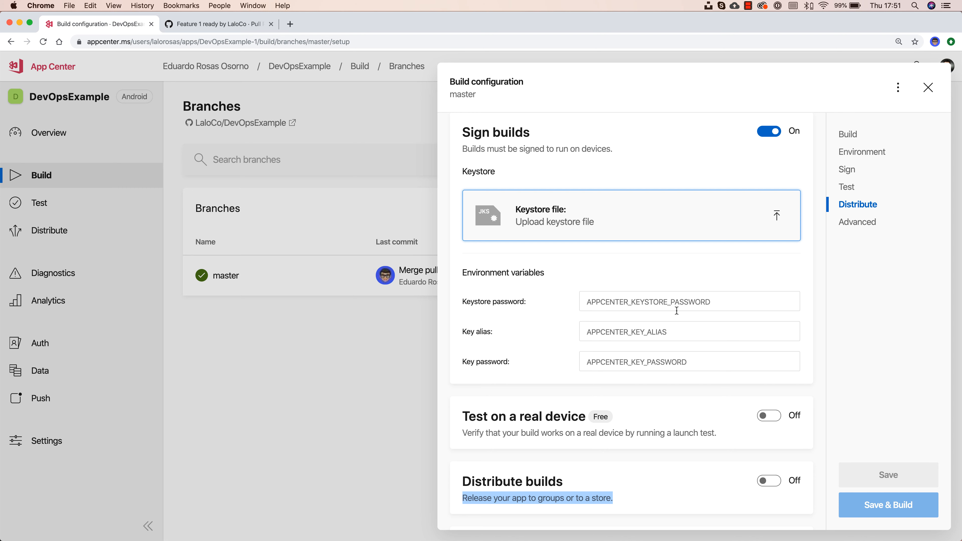
scroll(675, 312, "down", 1)
scroll(677, 310, "up", 2)
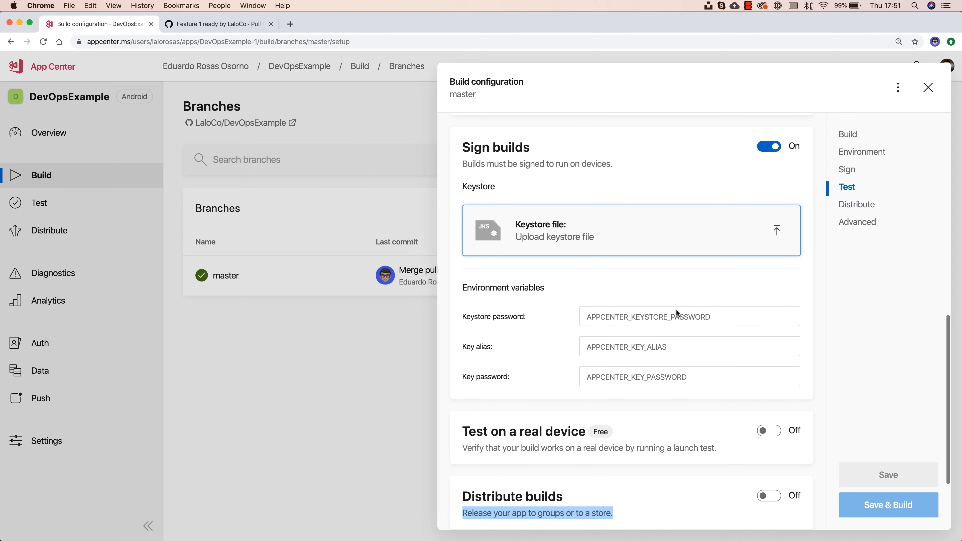
scroll(744, 280, "down", 3)
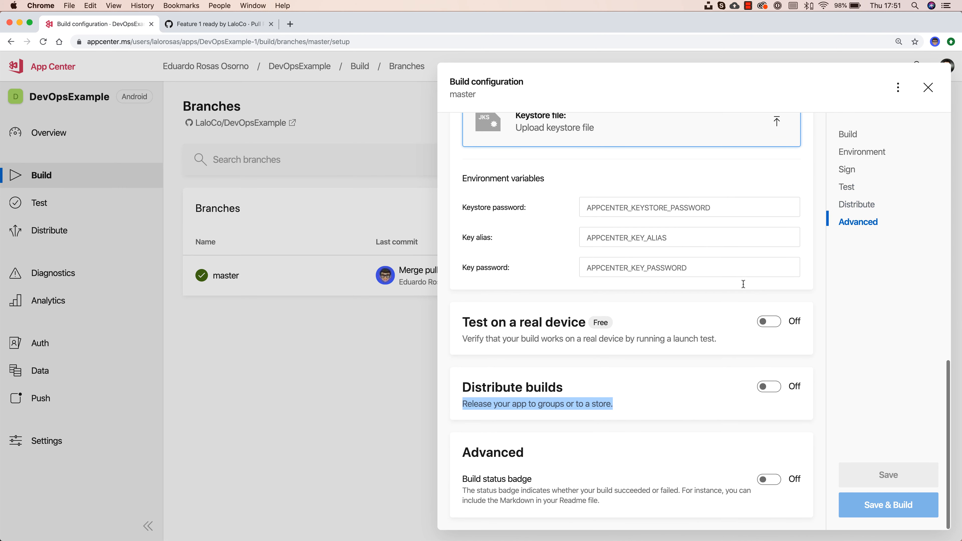
Step: Turn on Distribute builds to Groups with Beta Testers as the destination
left_click(766, 386)
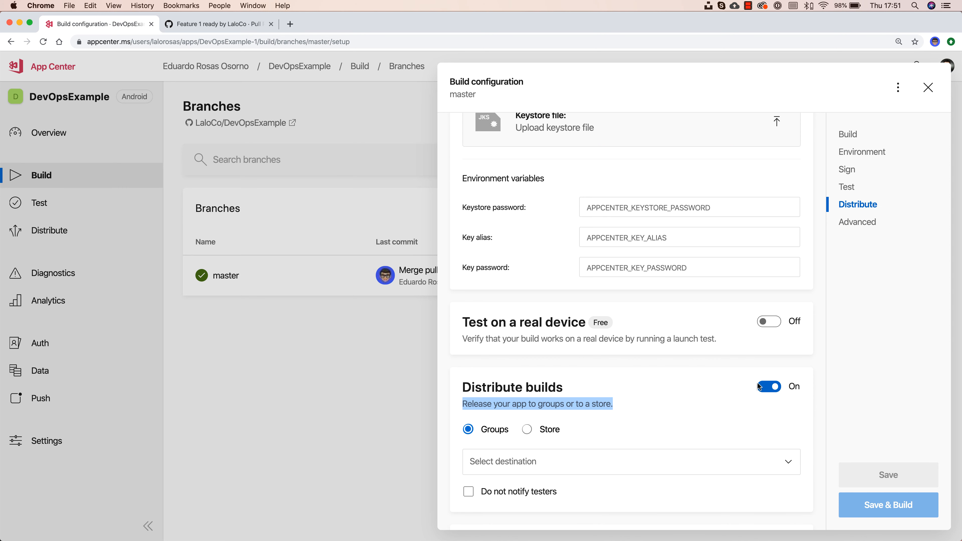
scroll(620, 428, "down", 3)
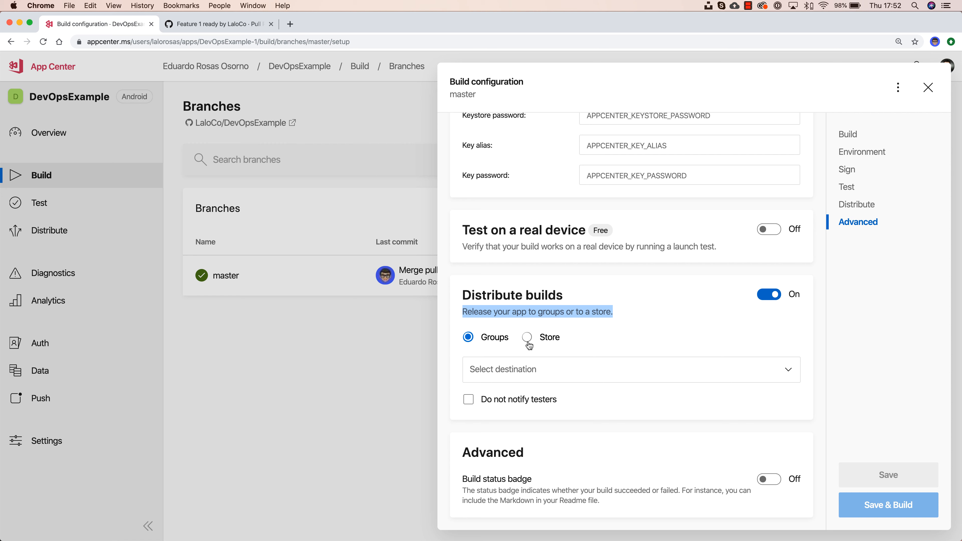
left_click(529, 368)
left_click(488, 431)
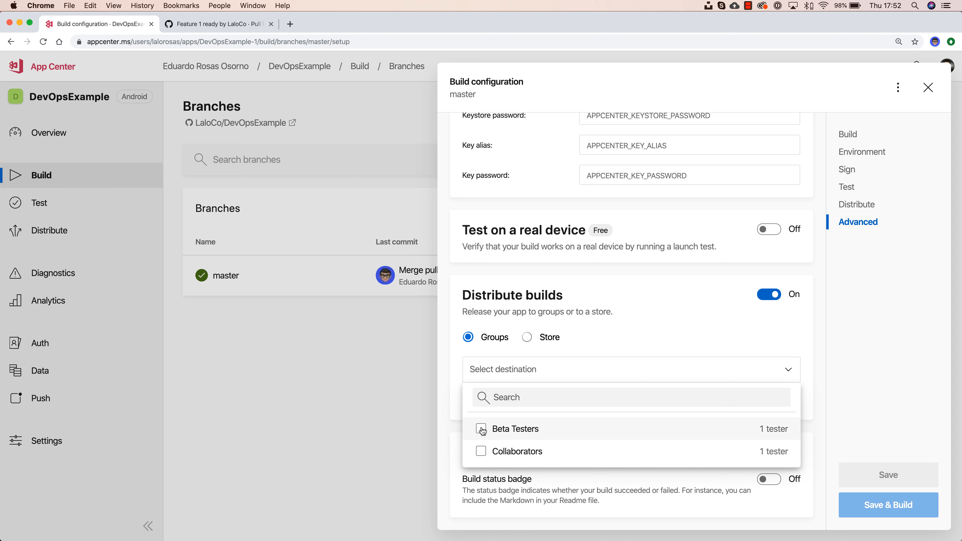
left_click(543, 360)
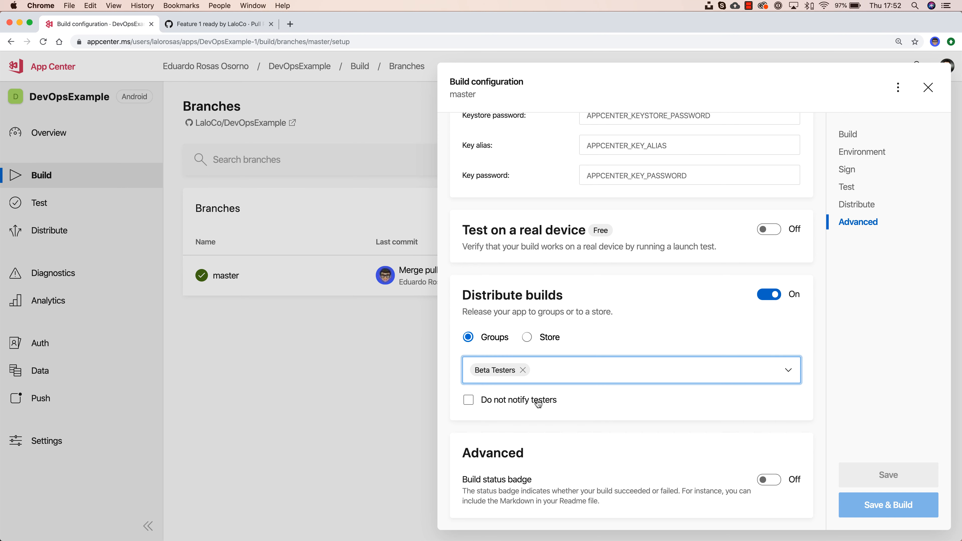
scroll(537, 403, "up", 3)
scroll(536, 405, "up", 2)
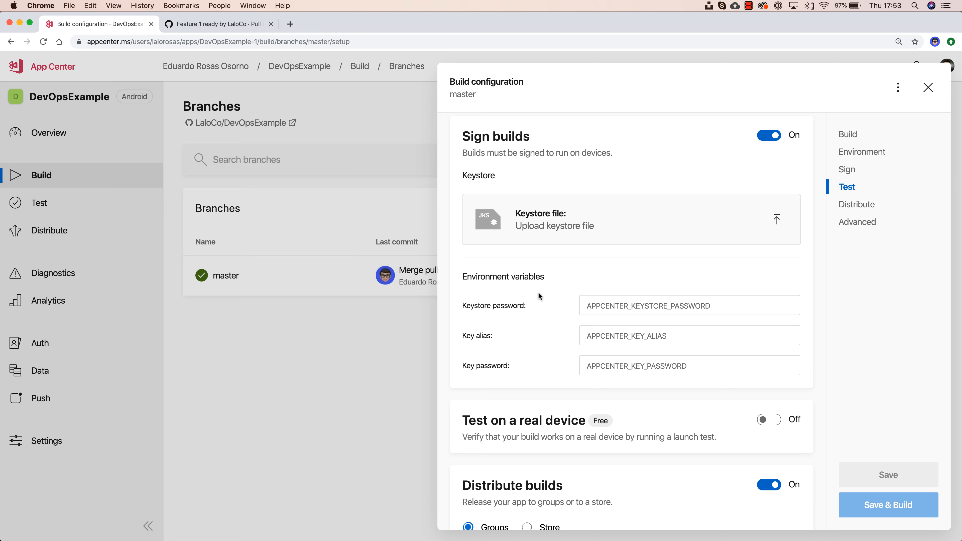
Step: Bring the Terminal window in front of App Center and move it to the right
key("ctrl+Up")
left_click(198, 107)
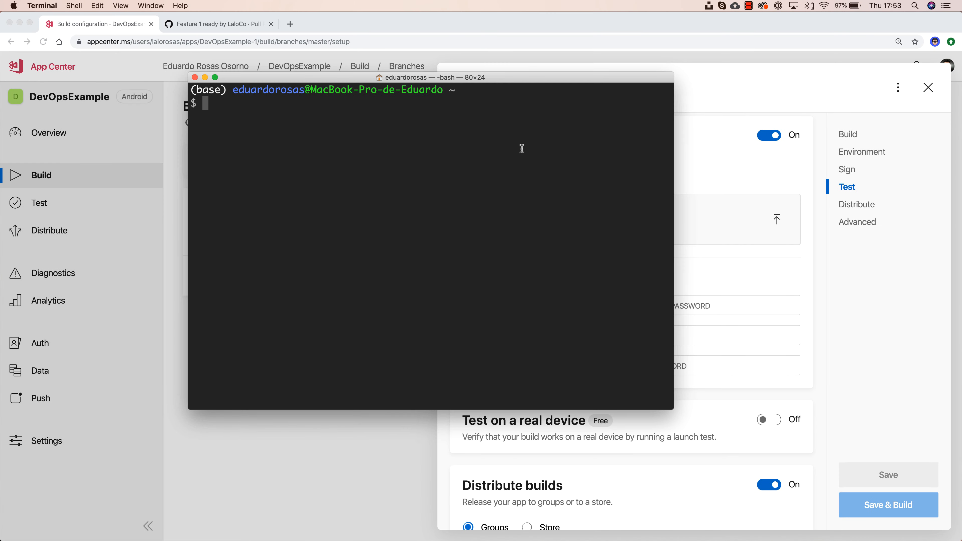
left_click_drag(500, 76, 542, 107)
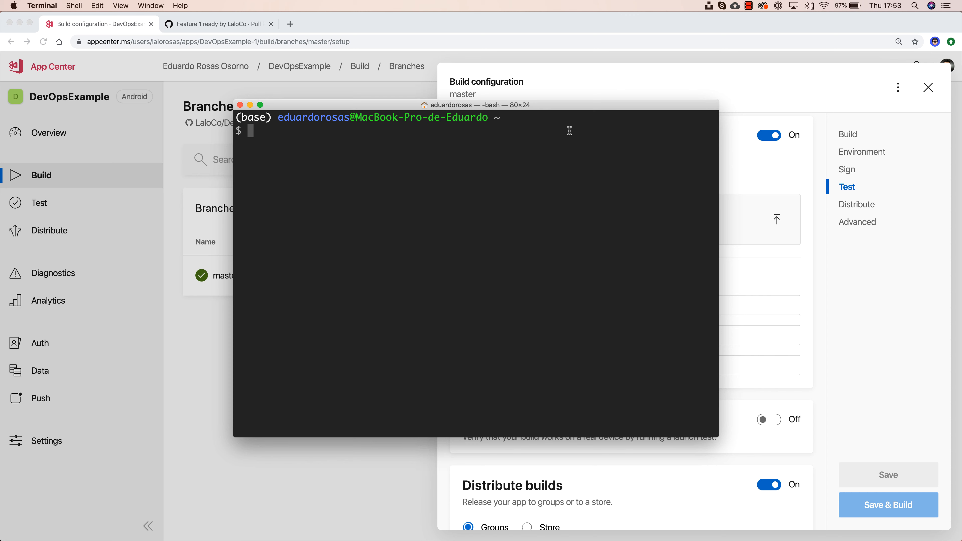
Step: Type keytool -genkeypair -v -keystore and copy the home-folder tilde from the prompt
type("keytool")
type("-")
type("gen")
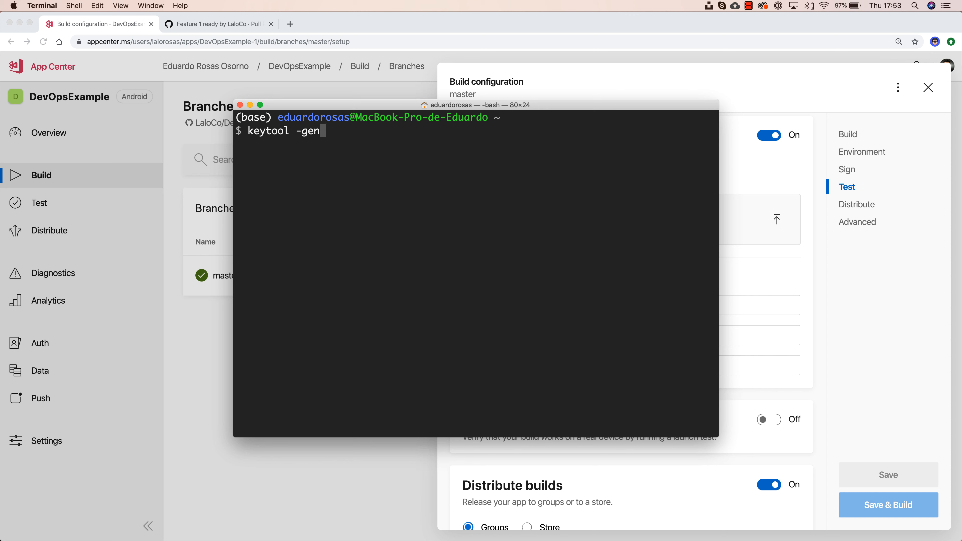
type("keypair -v -")
type("keystore")
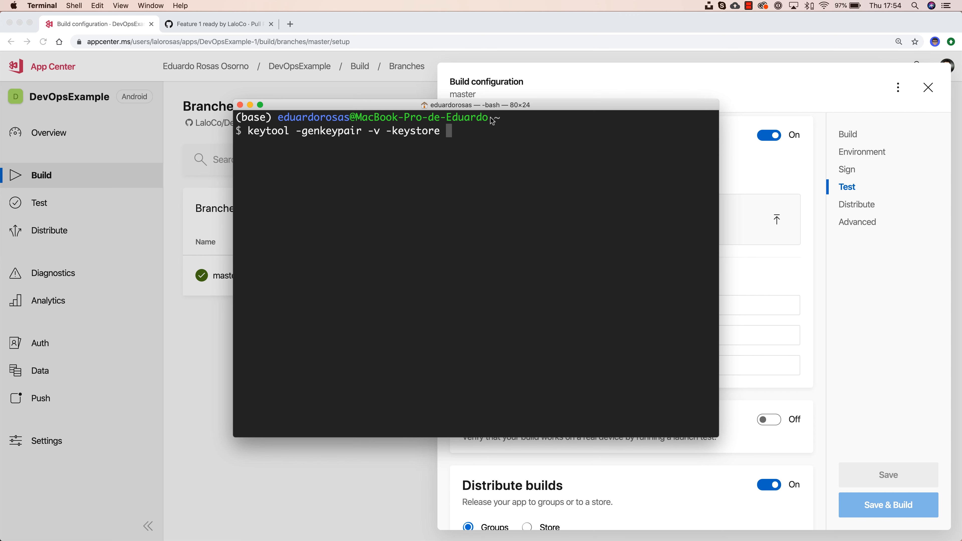
left_click_drag(494, 117, 509, 118)
key("super+c")
Step: Extend the command with ~/Desktop/devopsexample.keystore -alias and move Terminal aside to view the signing settings
key("super+v")
type("/")
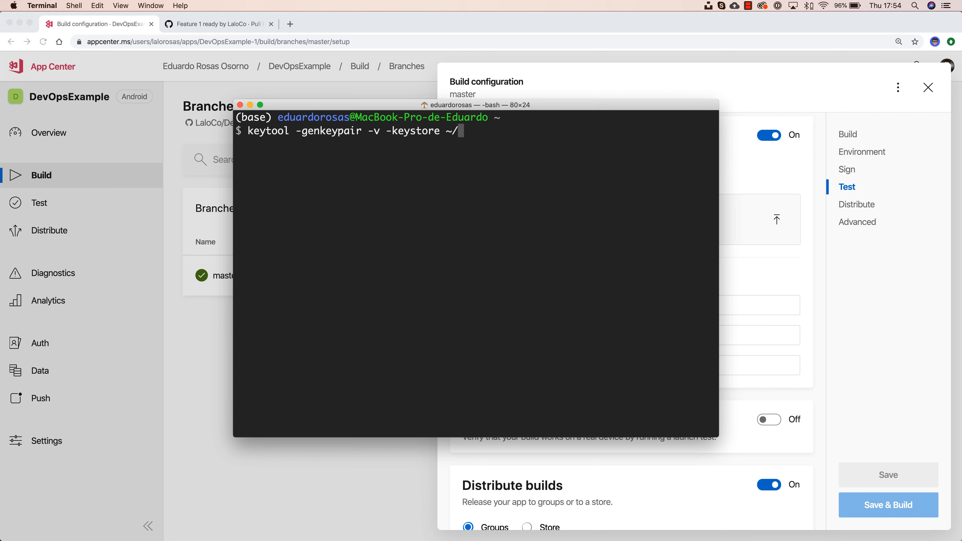
type("Desktop/devops")
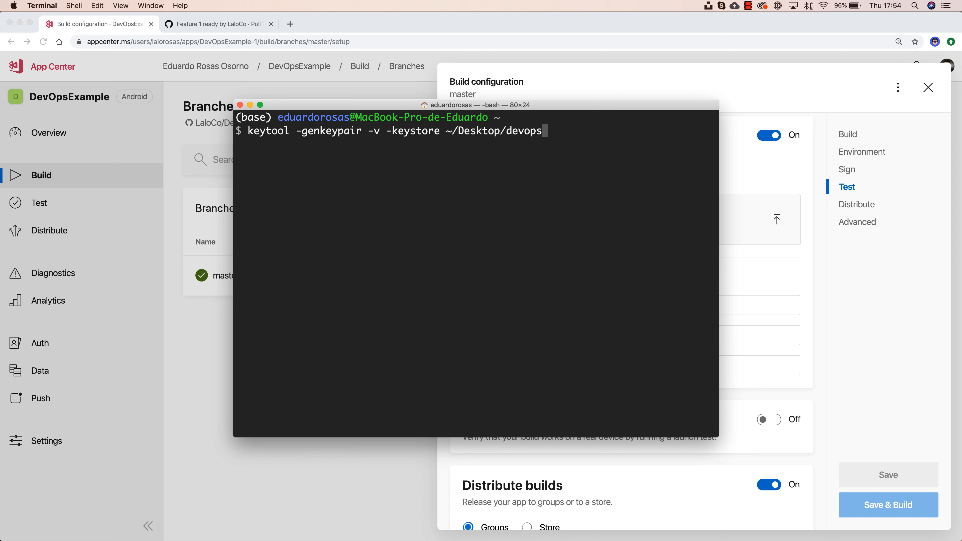
type("example.keys")
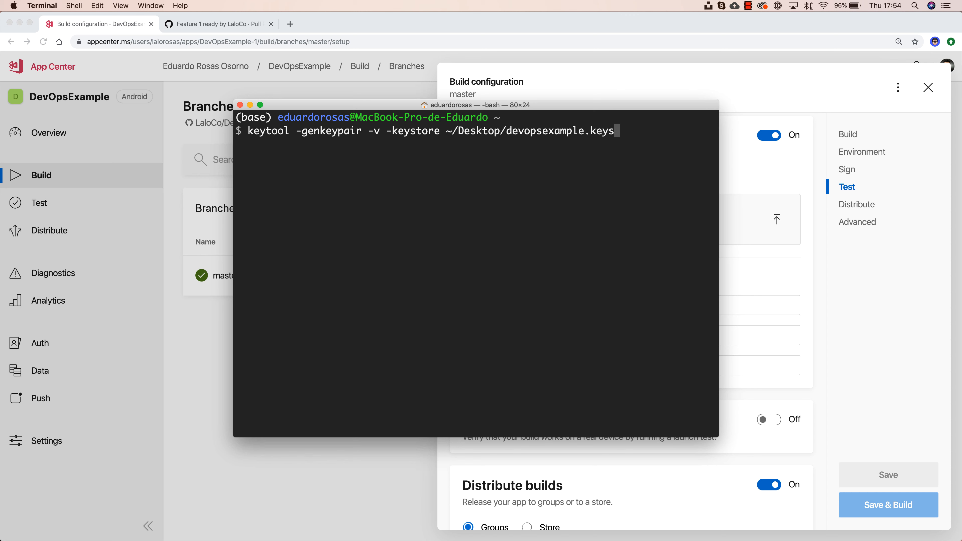
type("tore -alias")
left_click_drag(542, 103, 266, 115)
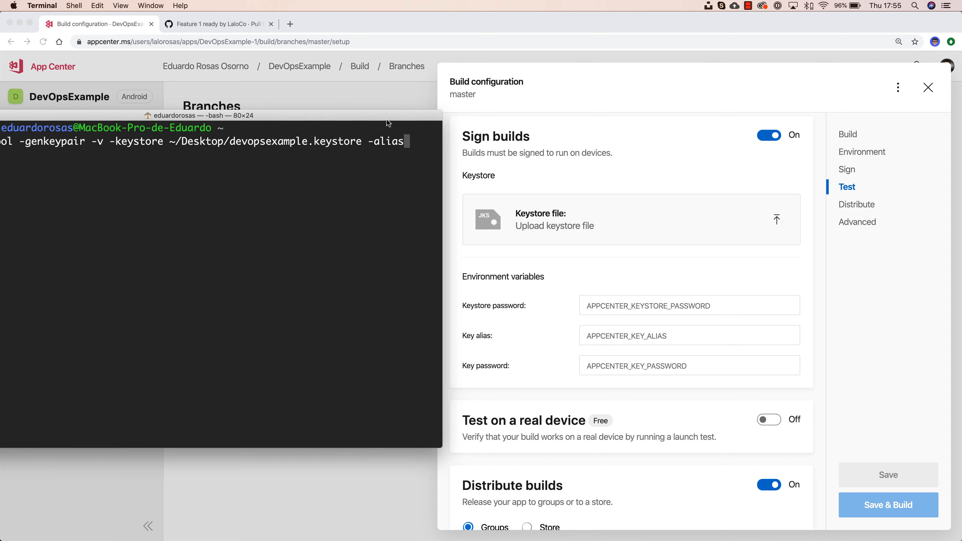
Step: Finish the command with -alias devopsexample -keyalg RSA -keysize 2048 -validity 10000 and run it
left_click_drag(387, 120, 683, 127)
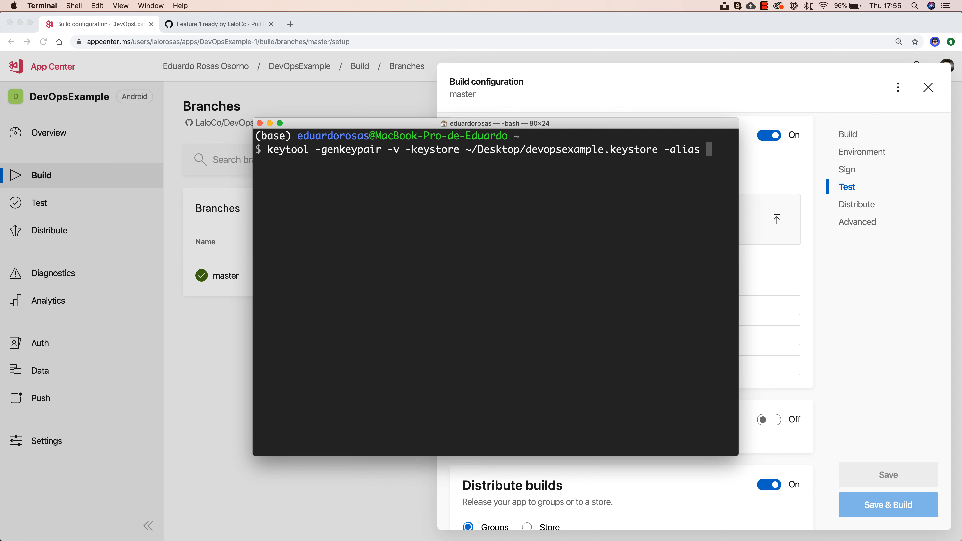
type("devopsexample")
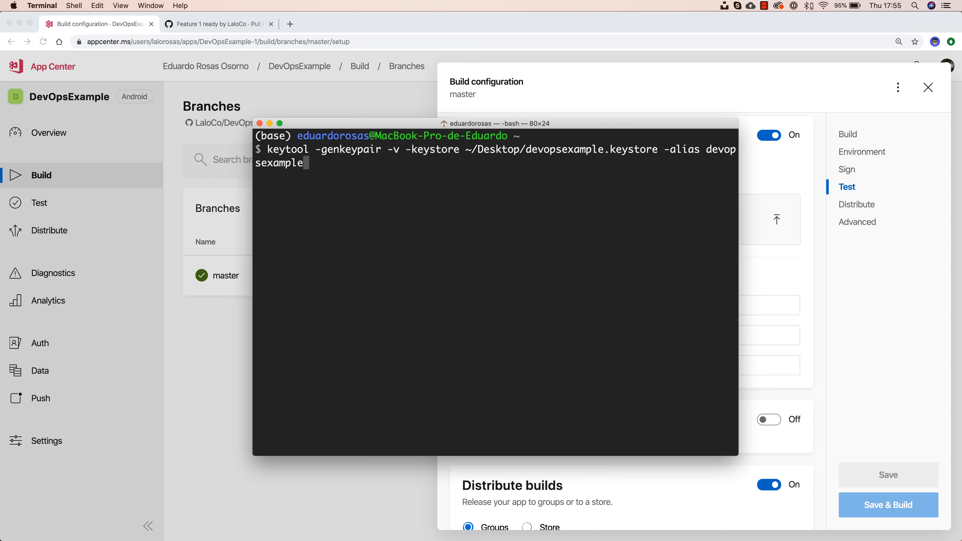
type(" -keyalg RSA")
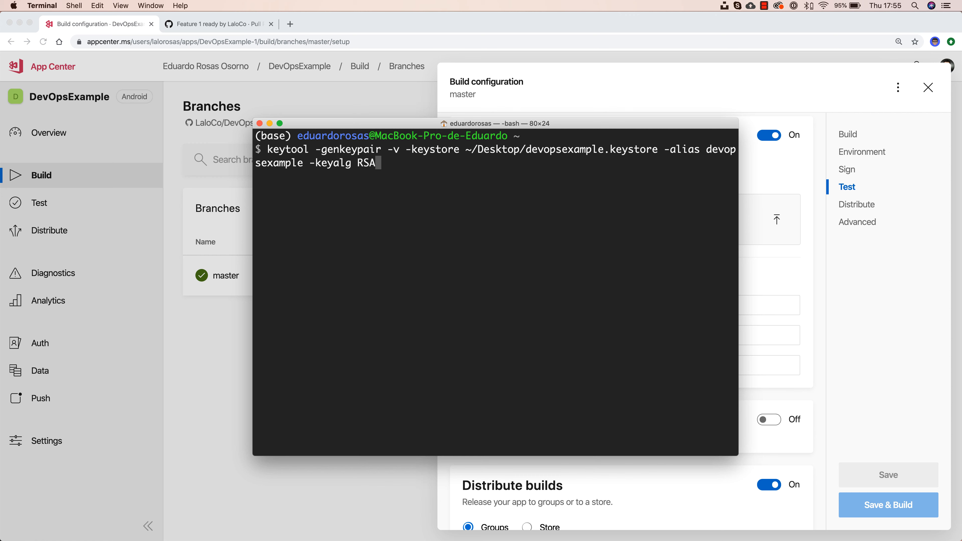
type(" -keysize 02")
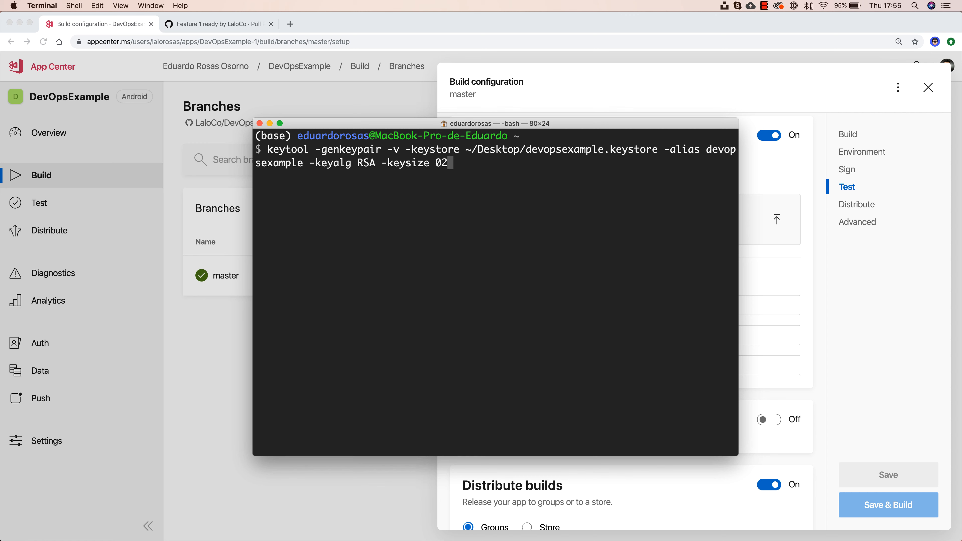
key("BackSpace")
key("BackSpace")
type("2048 -valida")
key("BackSpace")
key("BackSpace")
type("dity 10000")
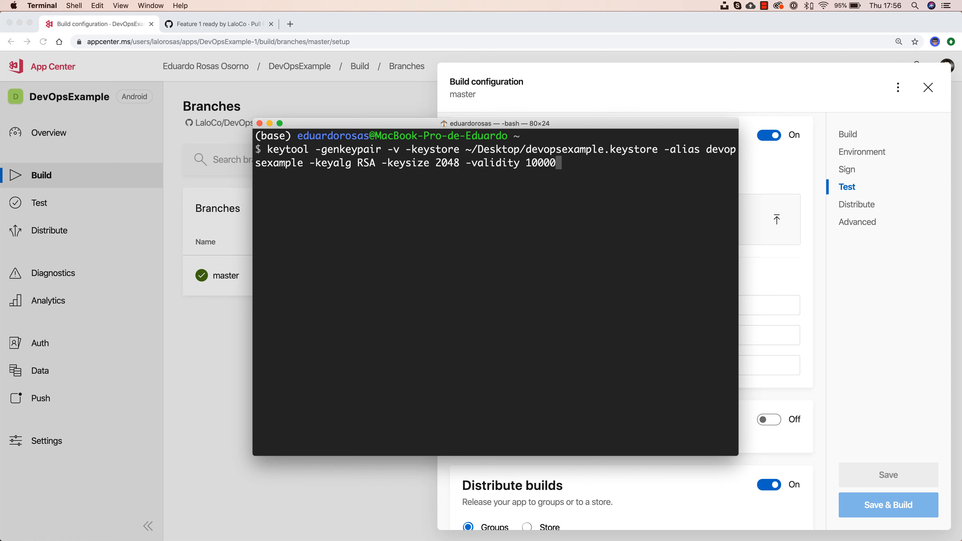
key("Return")
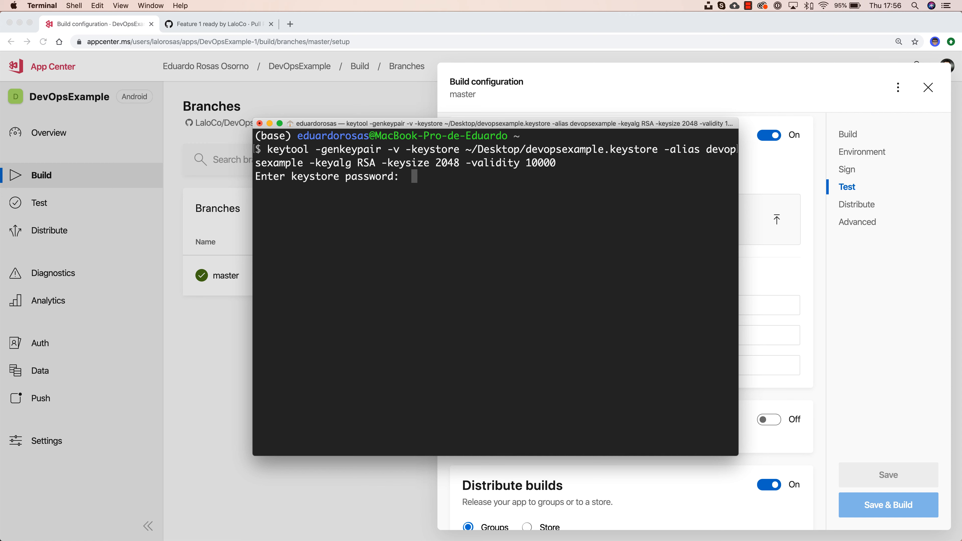
Step: Answer the keytool prompts: set the keystore password, enter your name, confirm with y, reuse the password
key("Return")
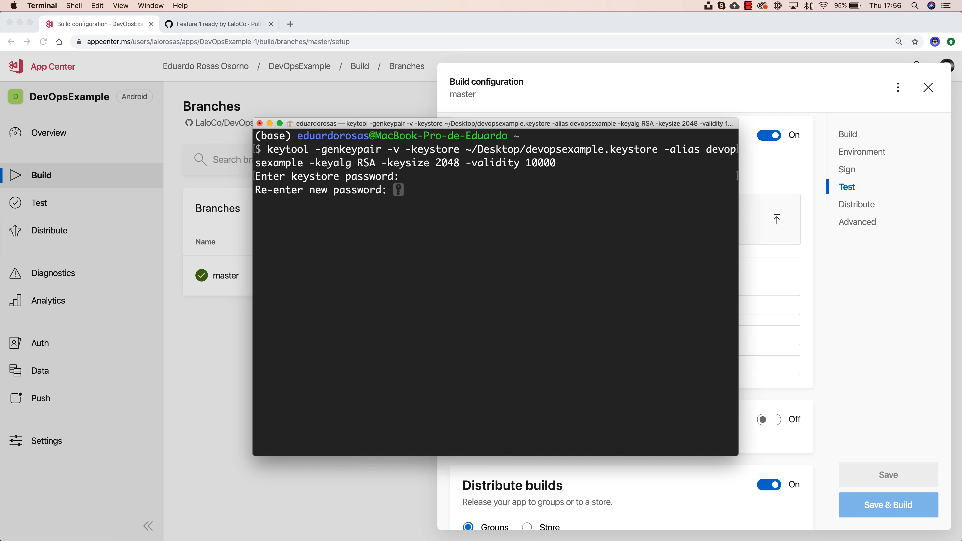
key("Return")
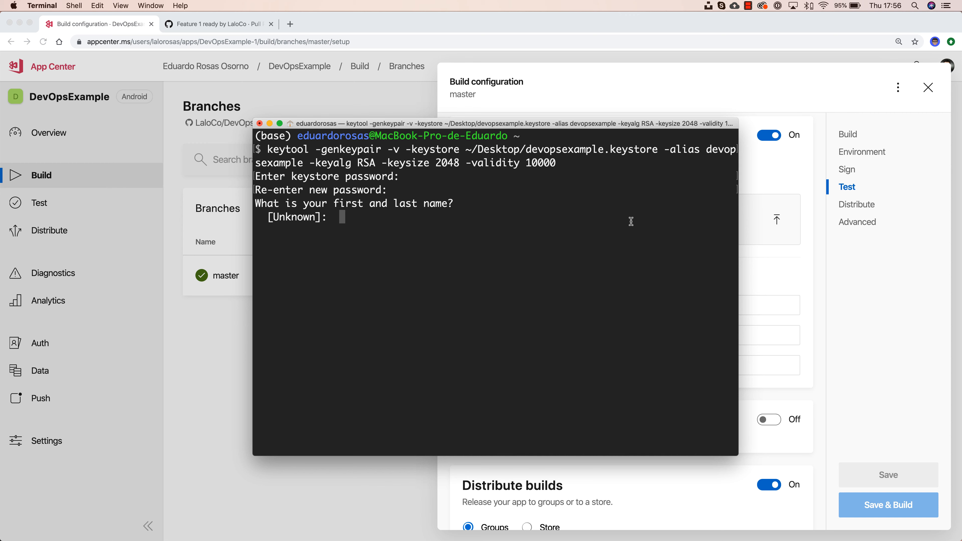
type("Eduardo Rosas")
key("Return")
key("Return")
key("Return")
key("Return")
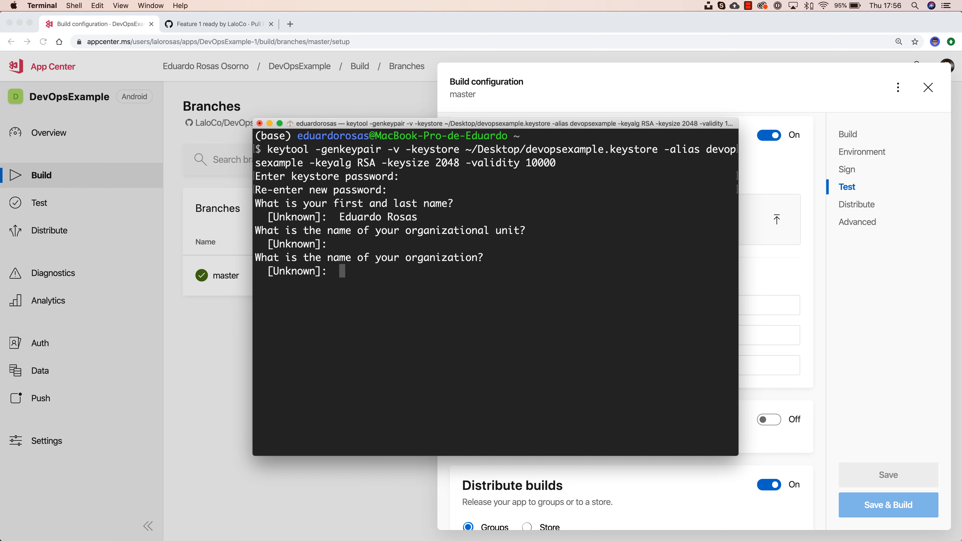
key("Return")
key("Return")
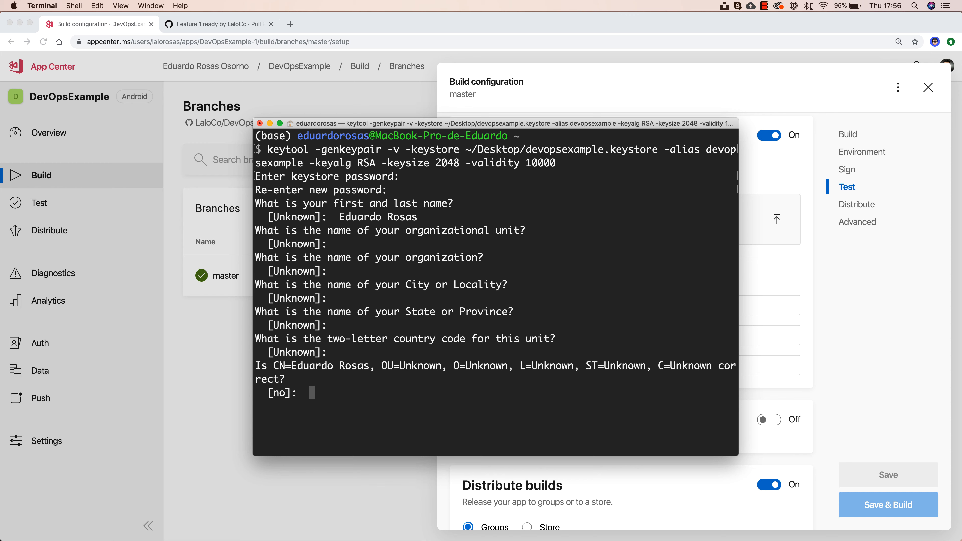
type("y")
key("Return")
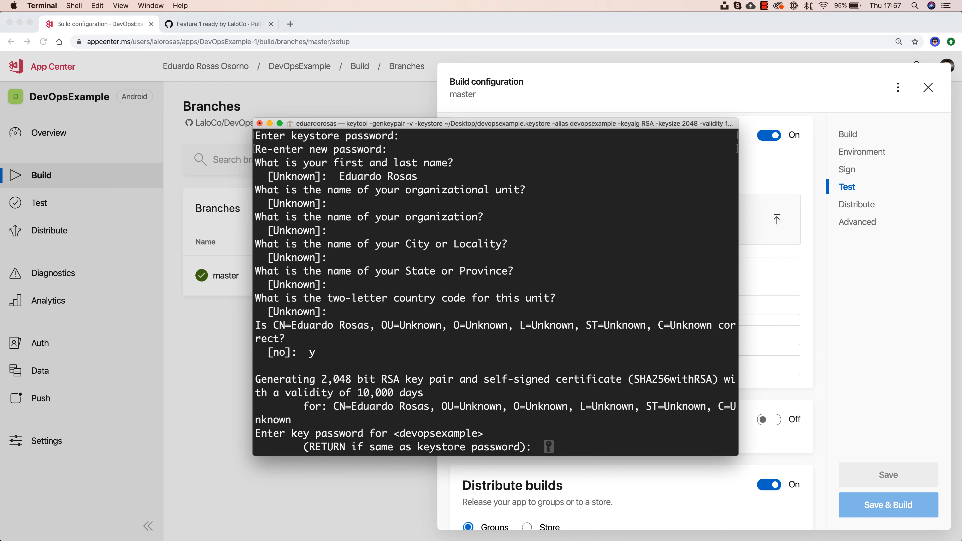
key("Return")
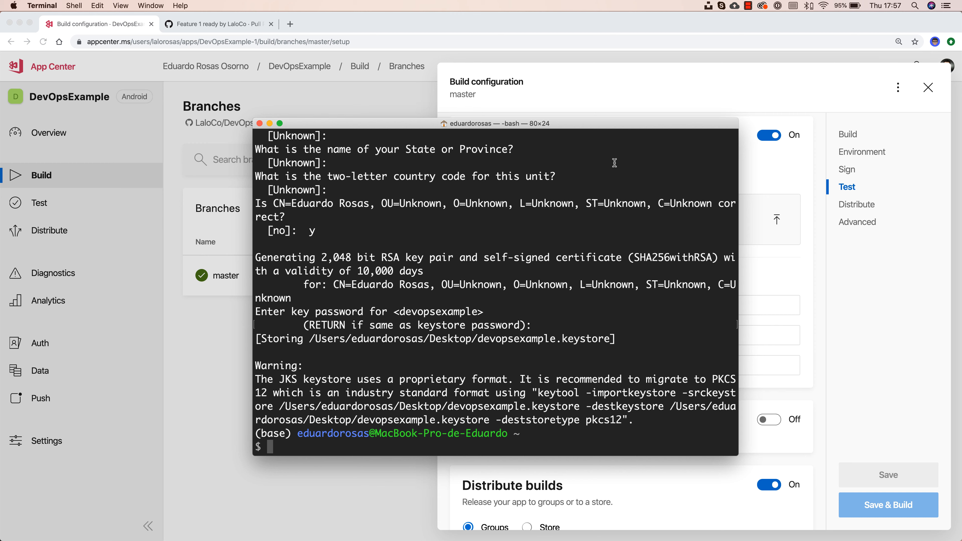
Step: Close Terminal and upload devopsexample.keystore from the Desktop to master's build configuration
left_click(260, 124)
left_click(601, 223)
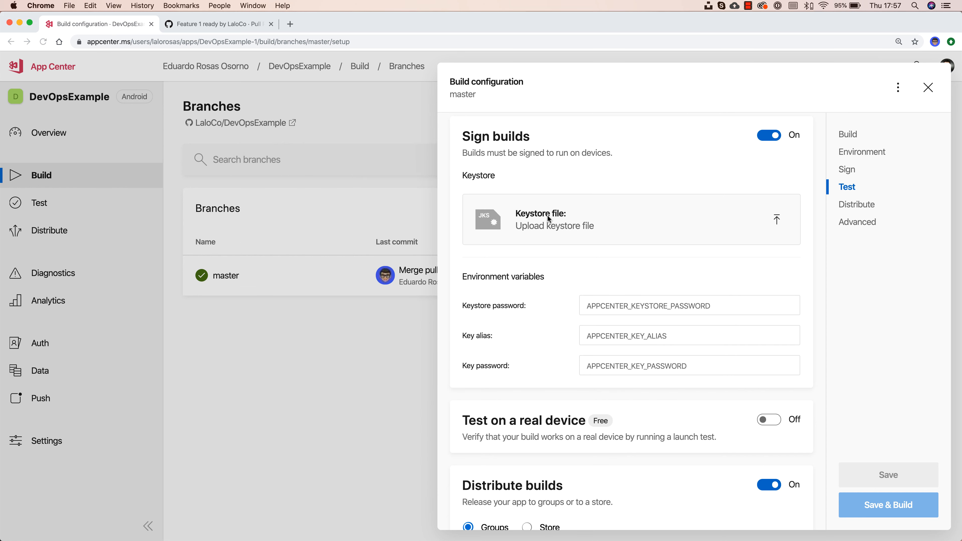
left_click(521, 219)
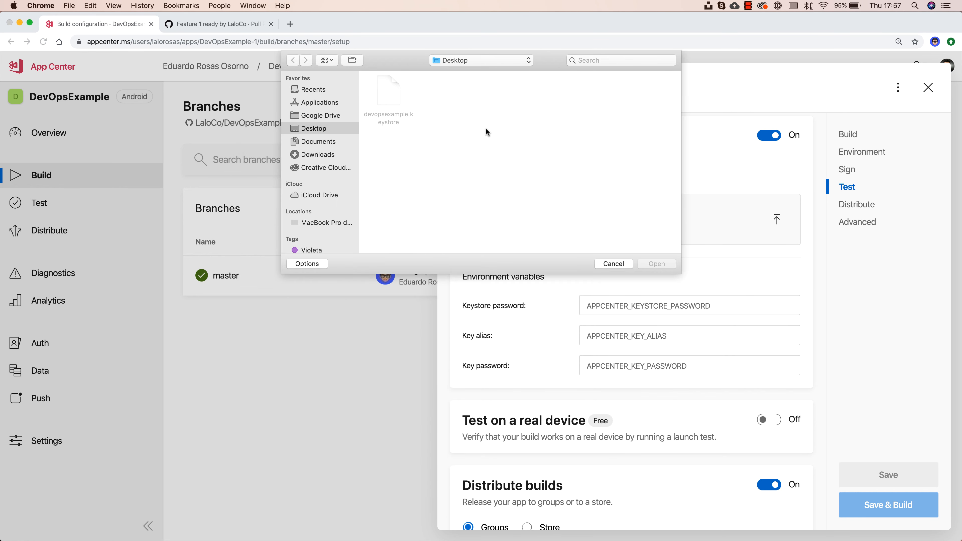
left_click(387, 92)
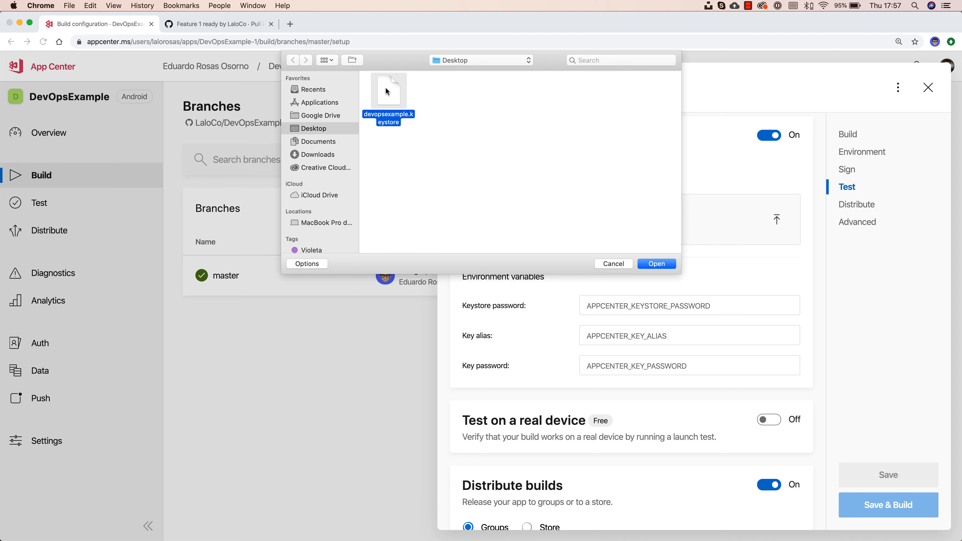
left_click(665, 261)
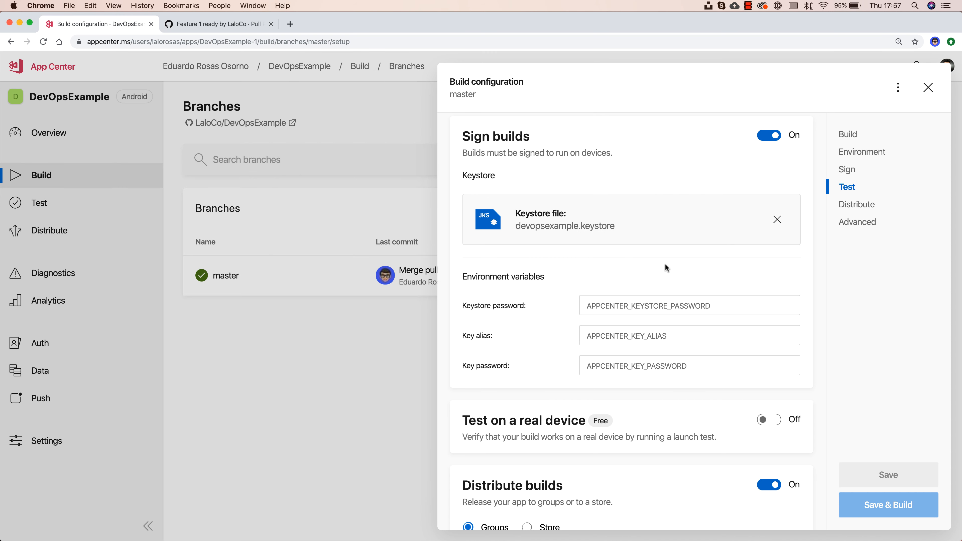
Step: Fill in the keystore password, key alias and key password, then save the configuration
left_click(669, 305)
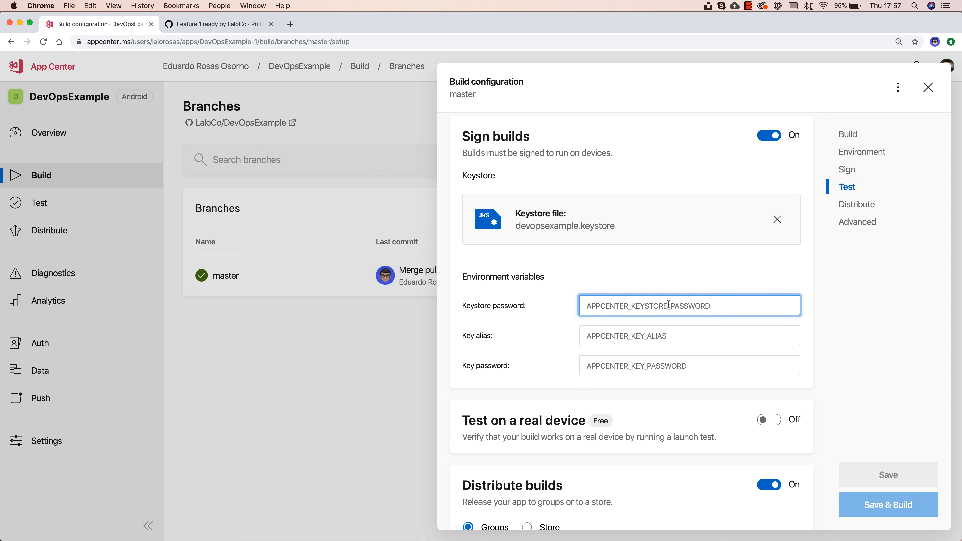
type("••••••")
key("Tab")
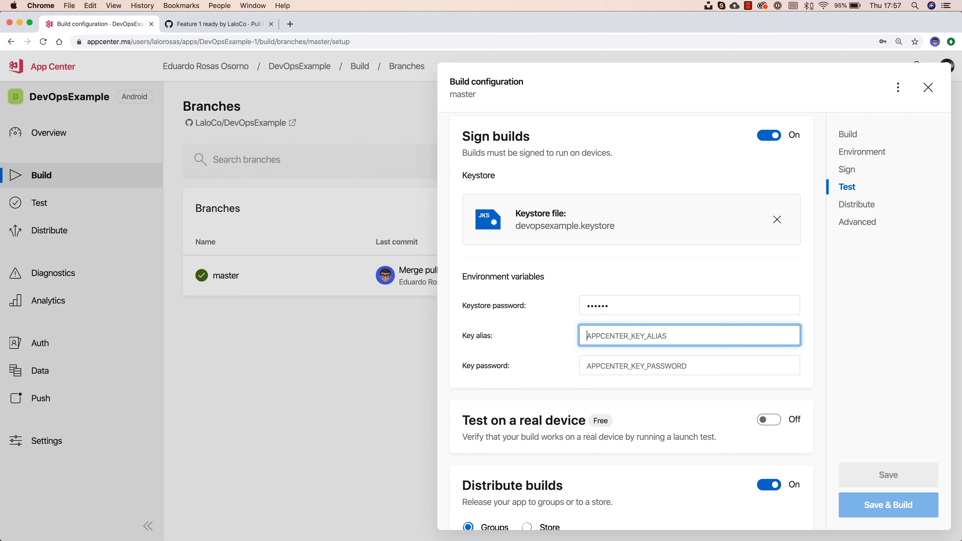
type("•••••••••••••")
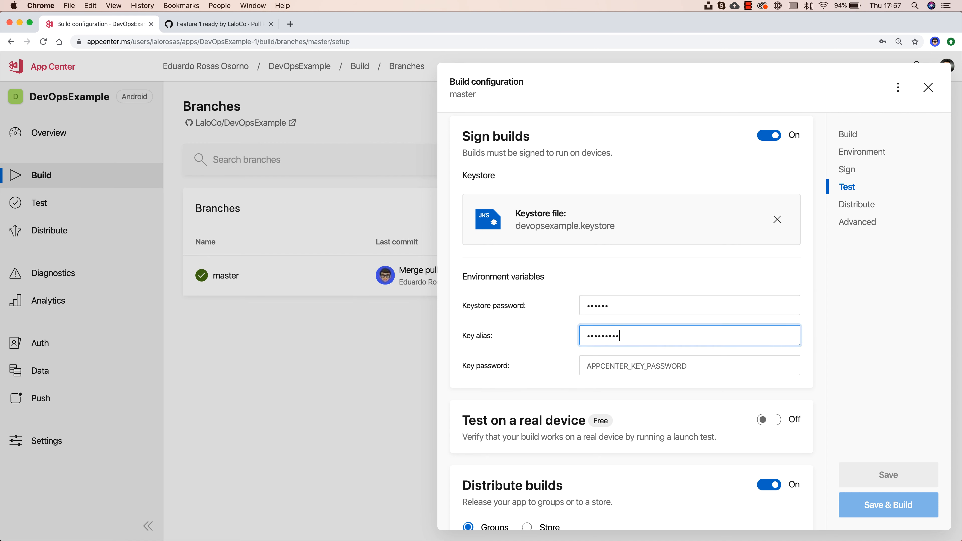
key("Tab")
type("••••••")
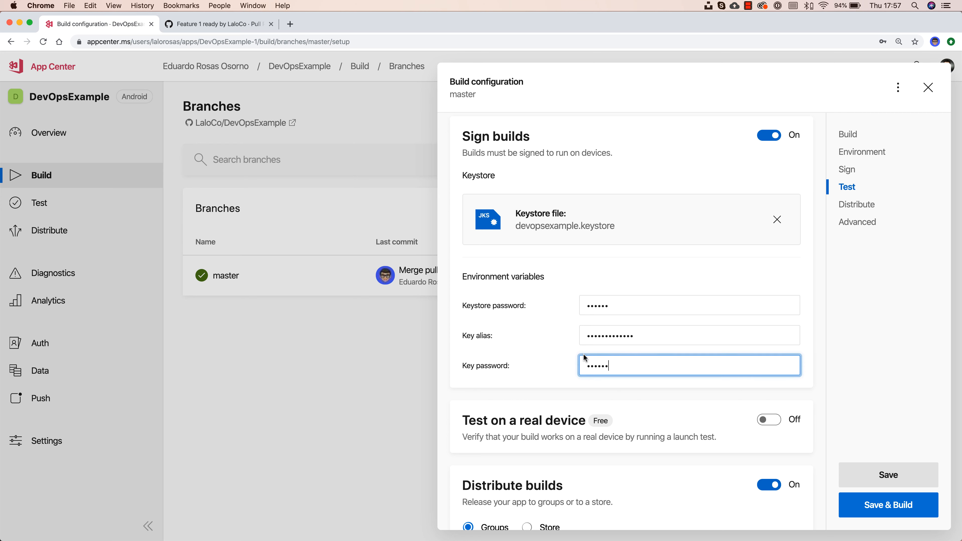
scroll(582, 353, "down", 5)
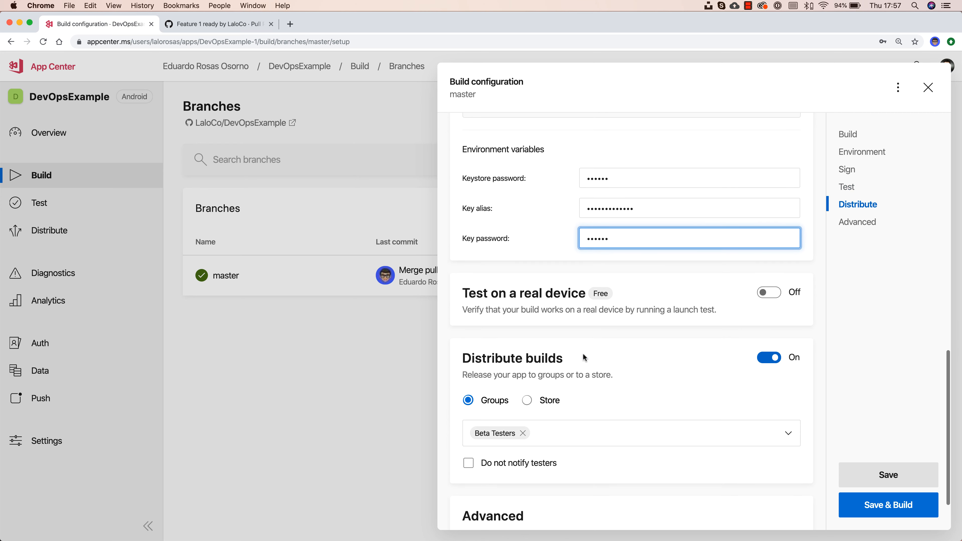
left_click(876, 469)
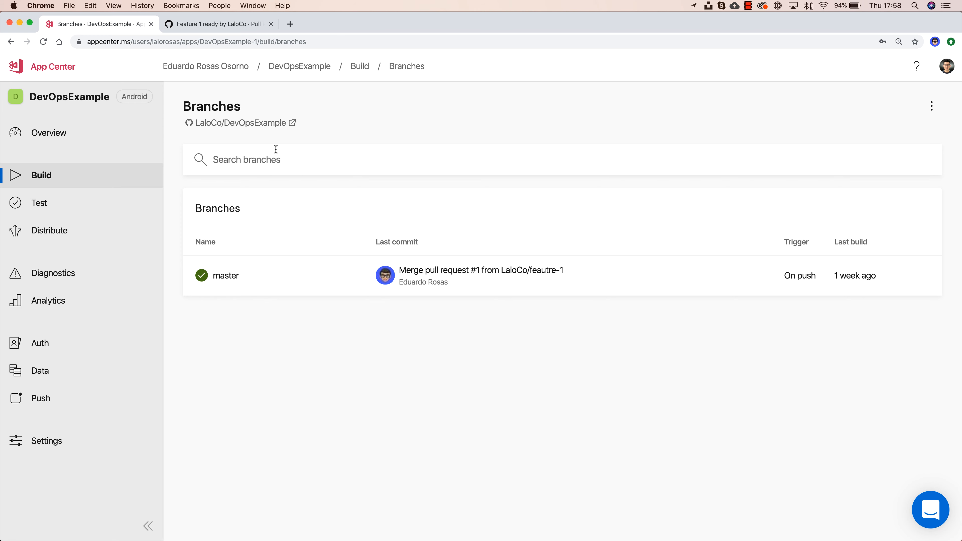
Step: From the DevOpsExample code page, create branch feature-2 off master using the branch dropdown
left_click(211, 26)
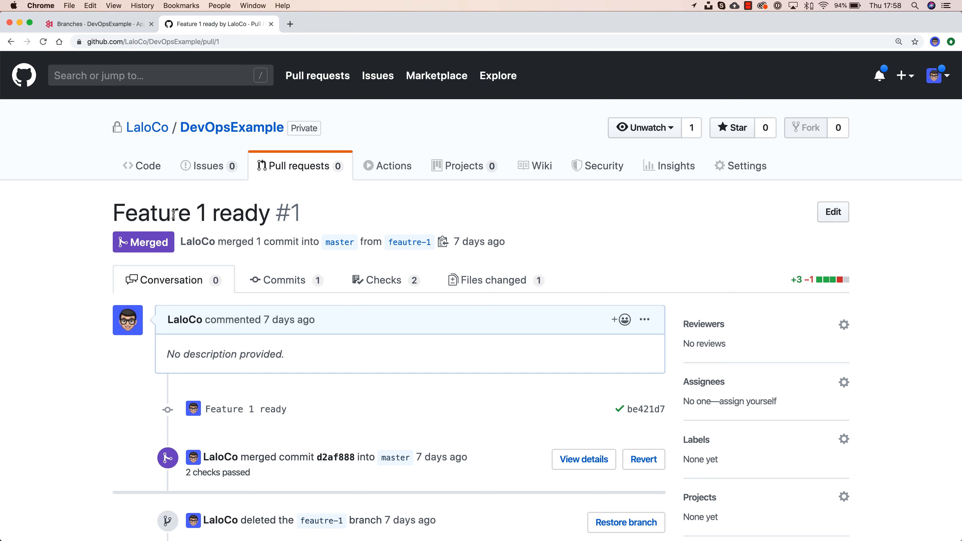
left_click(145, 169)
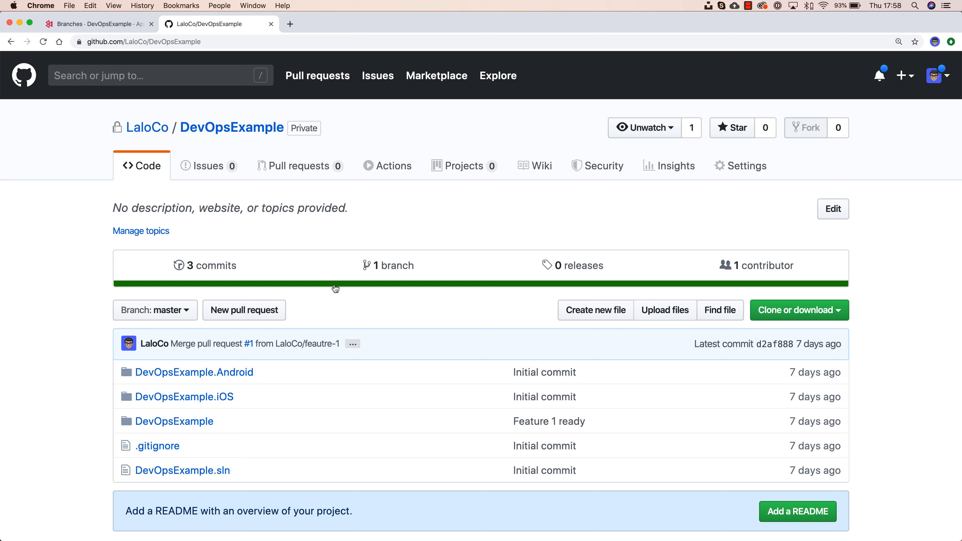
left_click(165, 311)
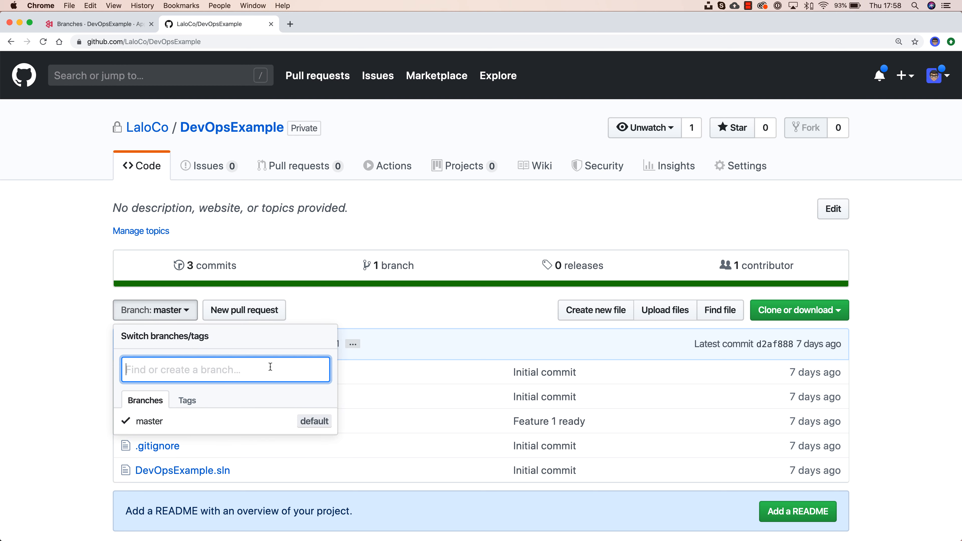
type("feature.2")
key("BackSpace")
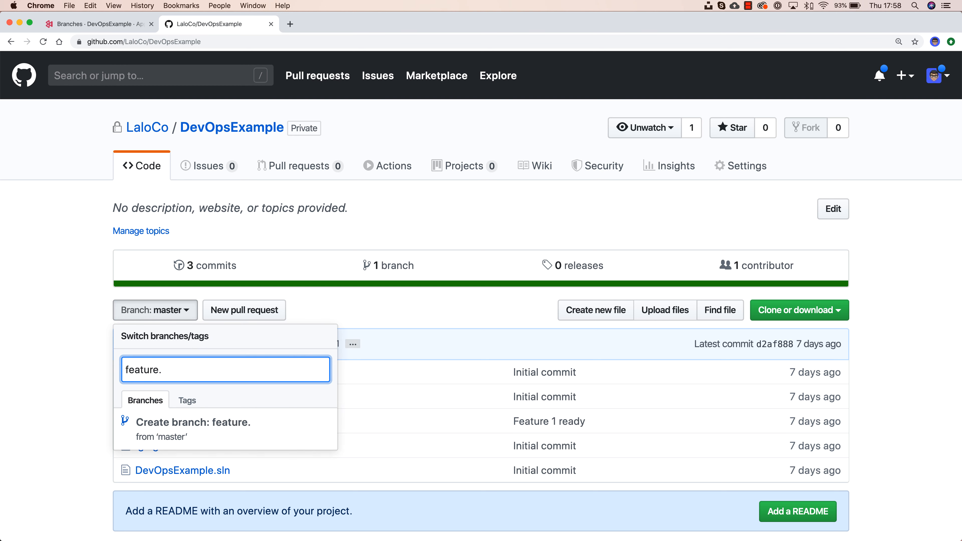
type("2")
key("Return")
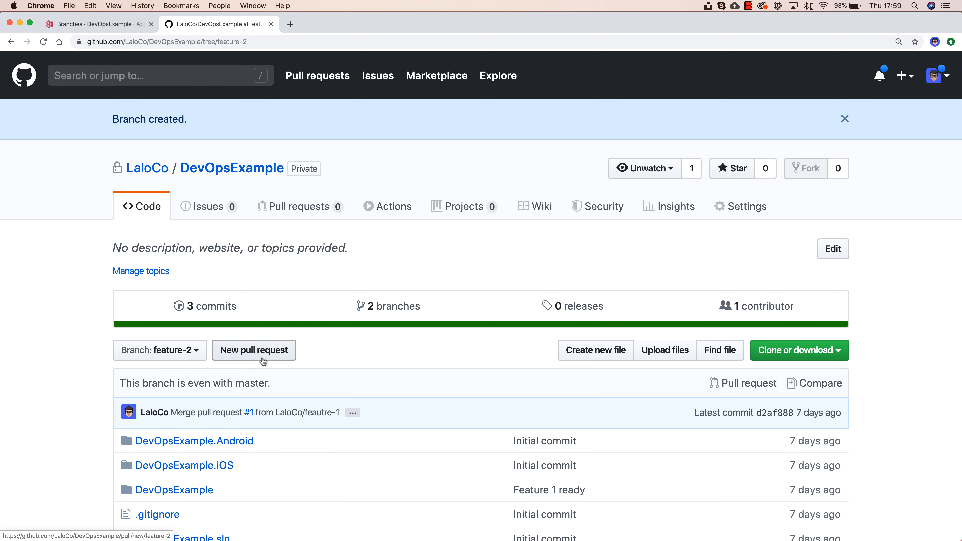
Step: Add a README.md file and commit it to the feature-2 branch
scroll(262, 360, "down", 5)
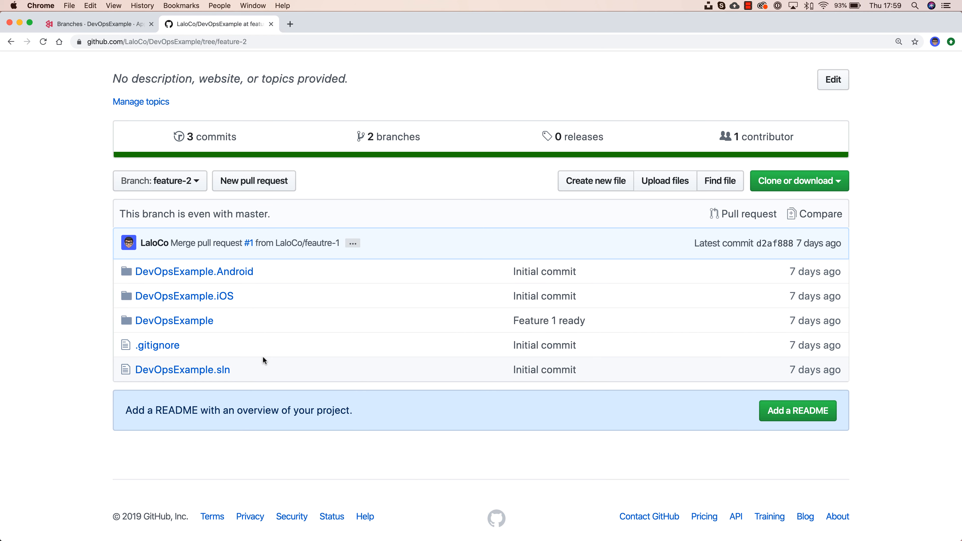
left_click(778, 412)
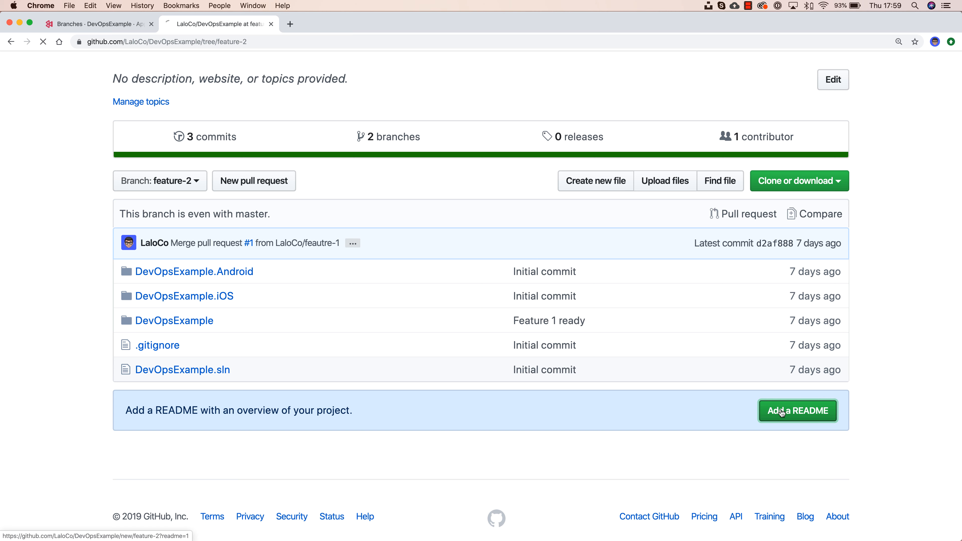
scroll(576, 306, "down", 5)
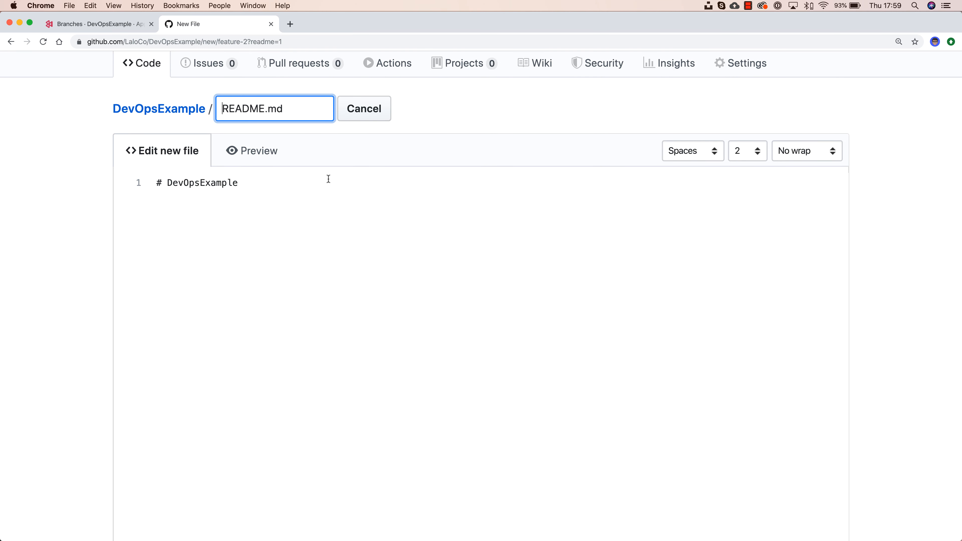
scroll(430, 297, "down", 10)
scroll(429, 298, "down", 8)
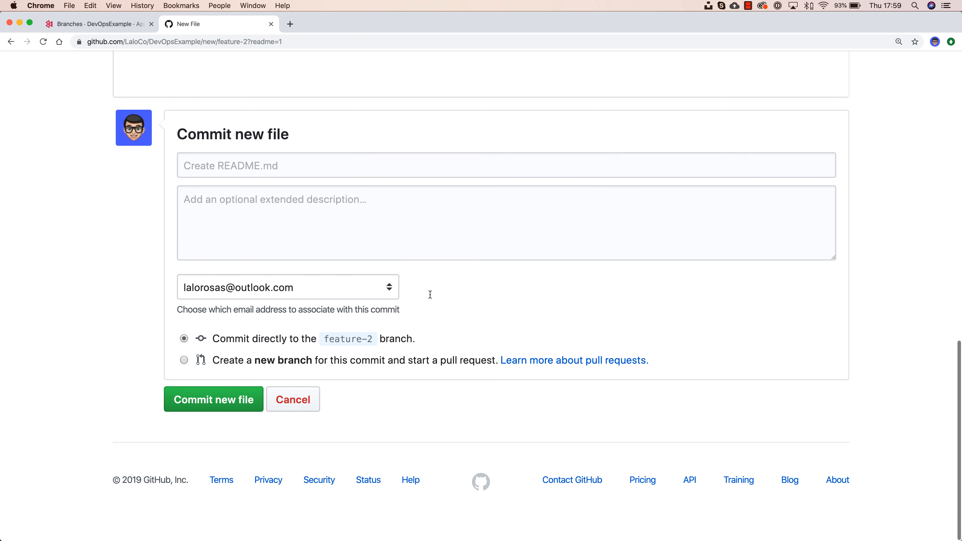
left_click(215, 413)
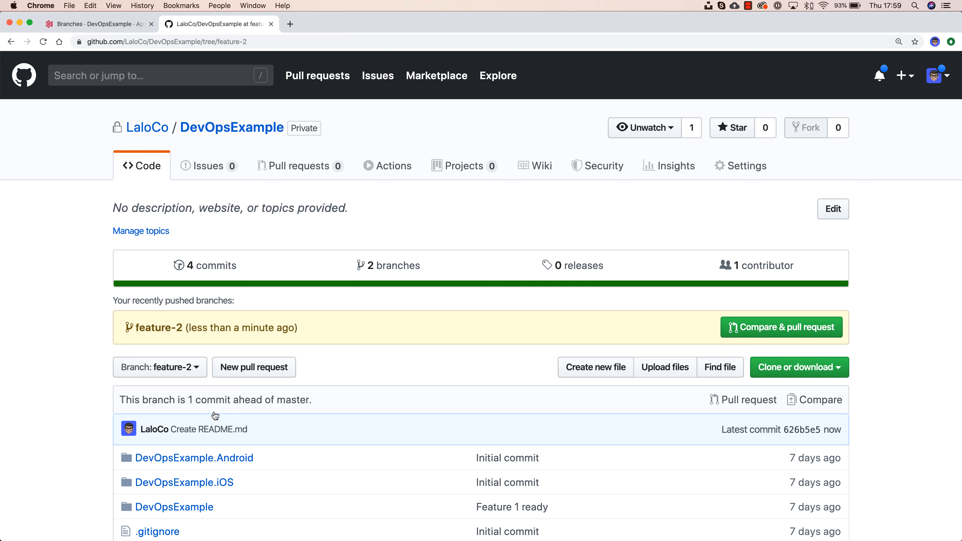
Step: Open pull request #2, Create README.md, merging feature-2 into master
scroll(214, 416, "down", 1)
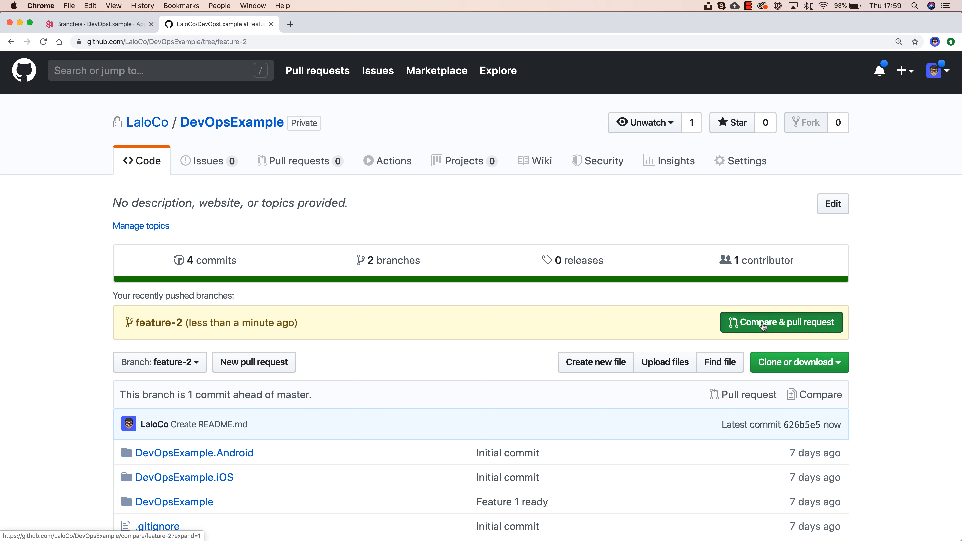
left_click(762, 326)
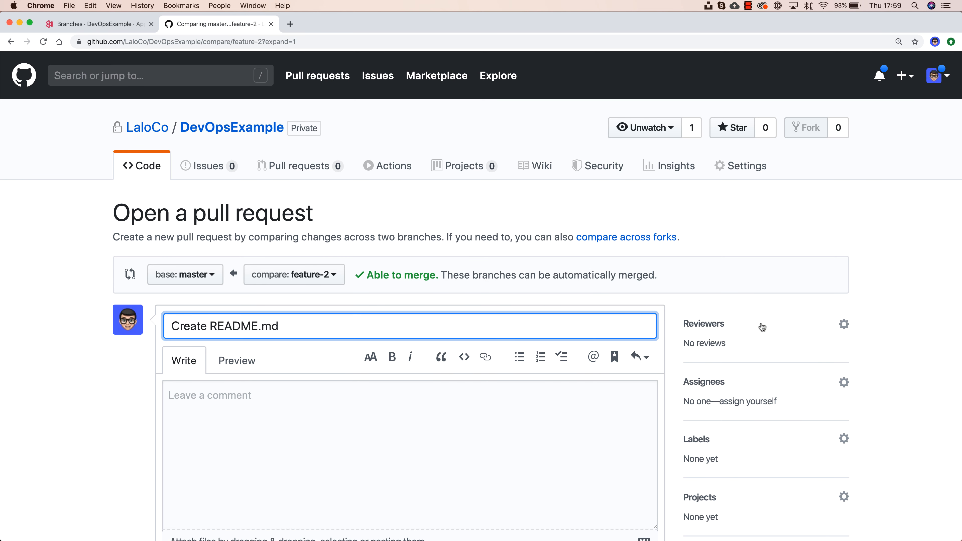
scroll(577, 323, "down", 5)
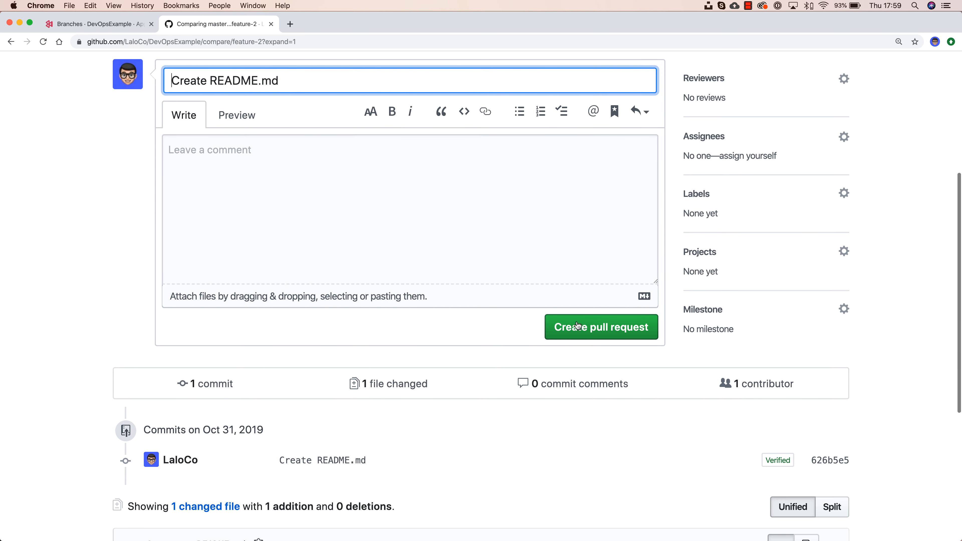
left_click(576, 320)
scroll(571, 324, "down", 1)
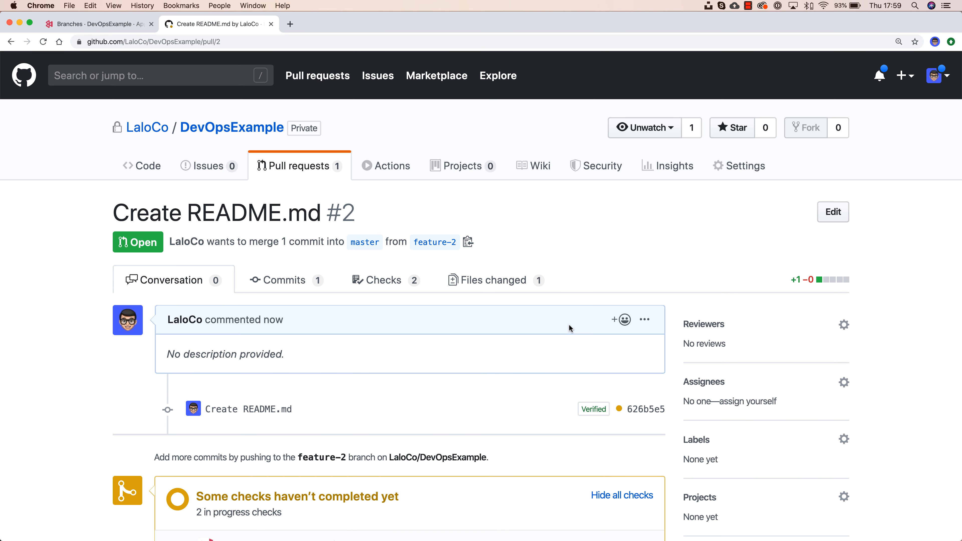
scroll(569, 323, "down", 5)
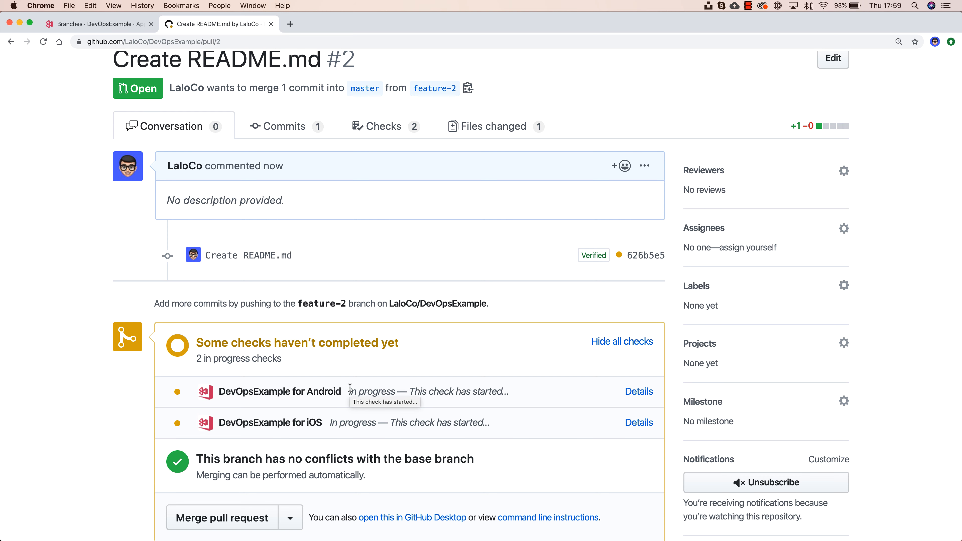
scroll(350, 388, "down", 1)
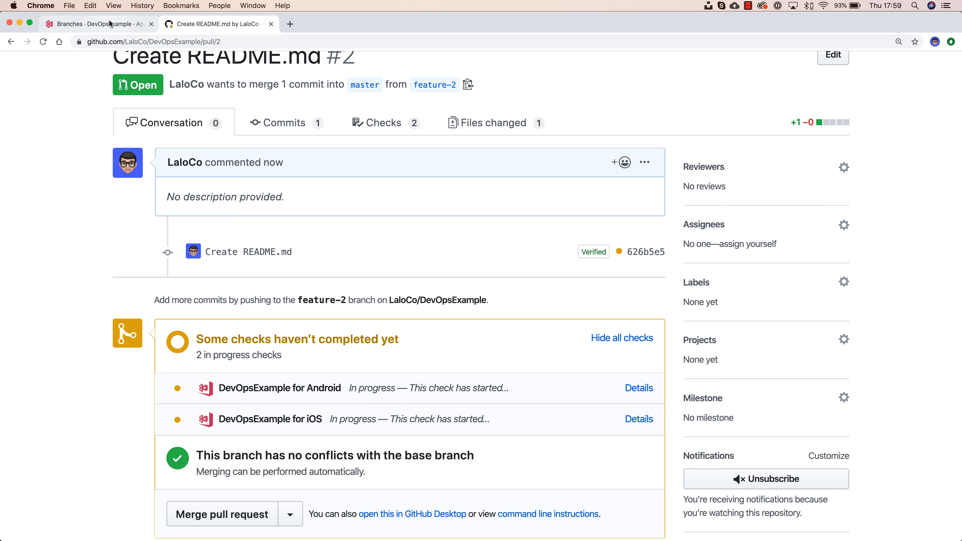
left_click(95, 23)
left_click(282, 279)
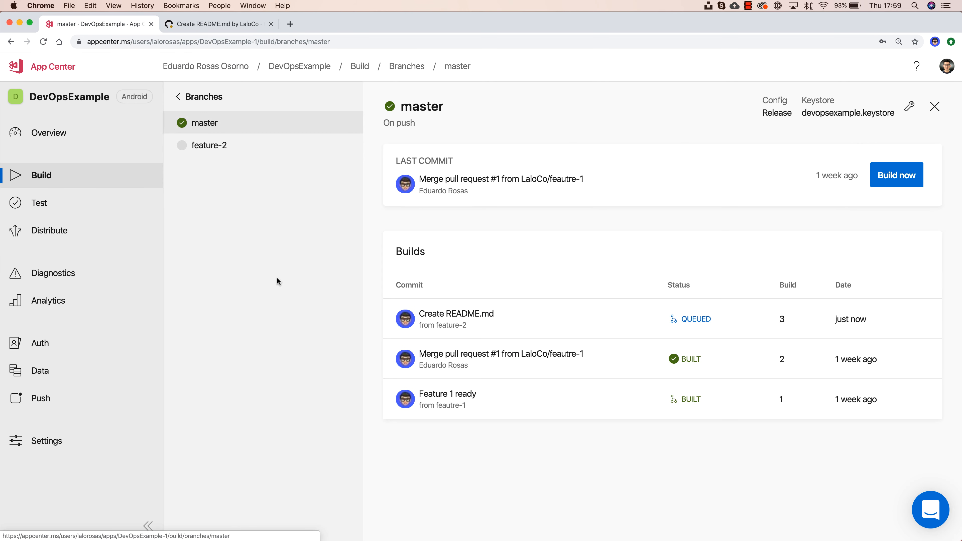
left_click(816, 321)
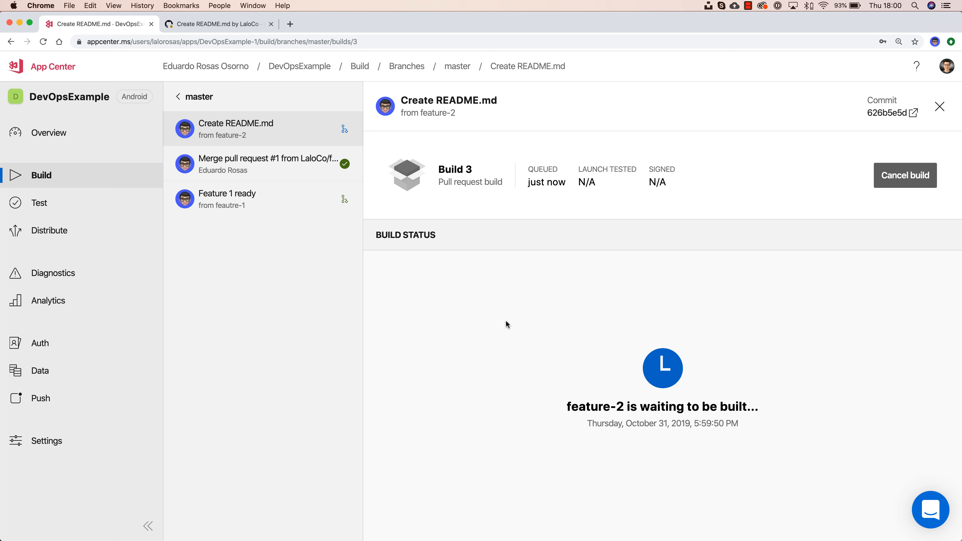
left_click(296, 165)
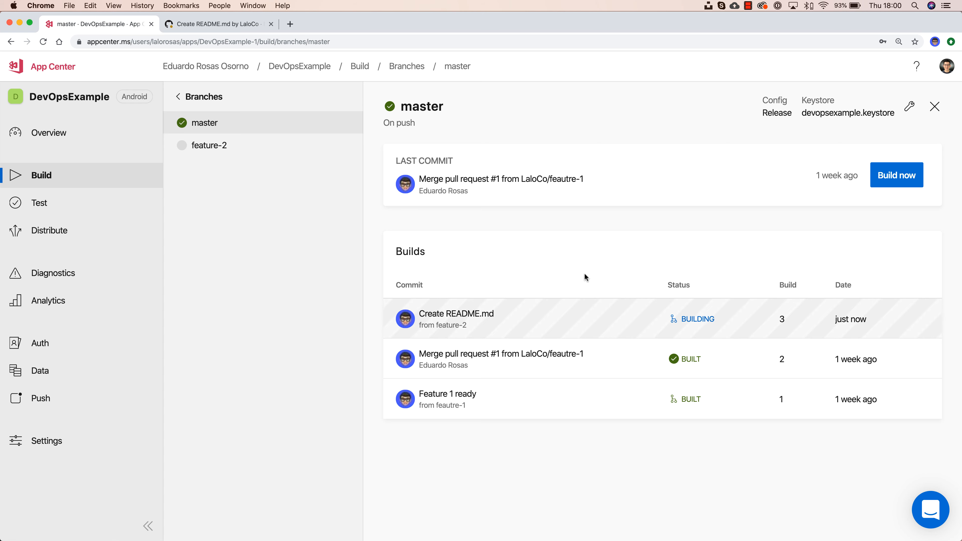
left_click(177, 19)
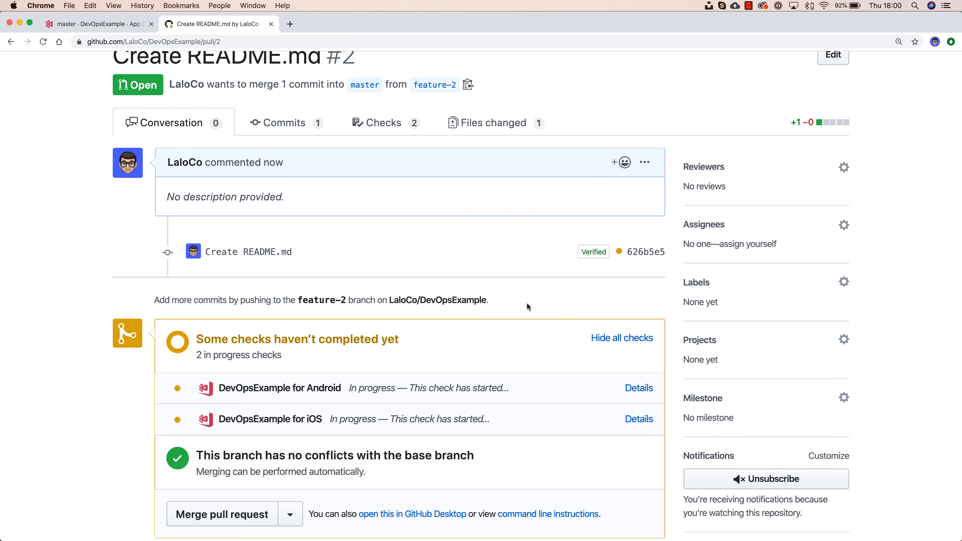
scroll(528, 302, "down", 2)
scroll(529, 306, "down", 1)
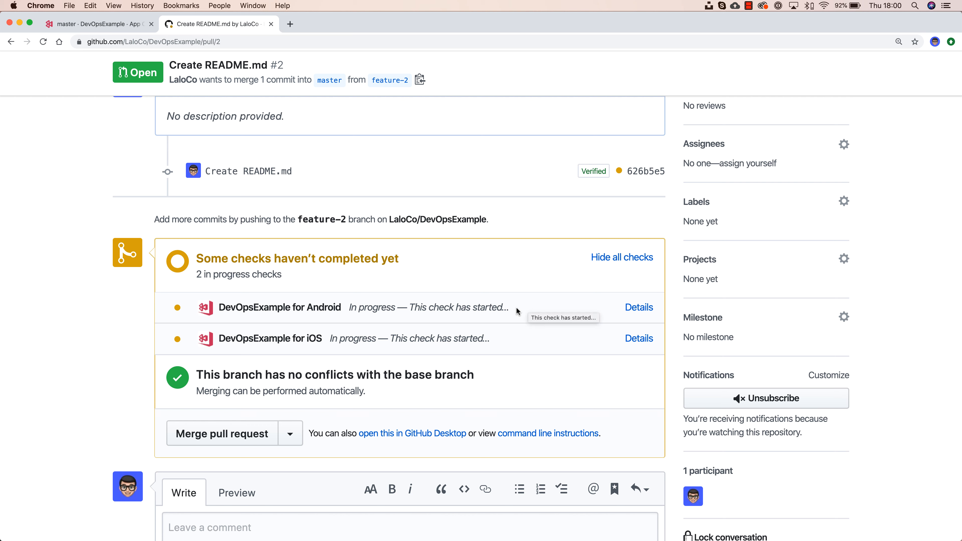
Step: Verify the master build and pull request #2's Android and iOS checks have passed
left_click(88, 23)
left_click(190, 25)
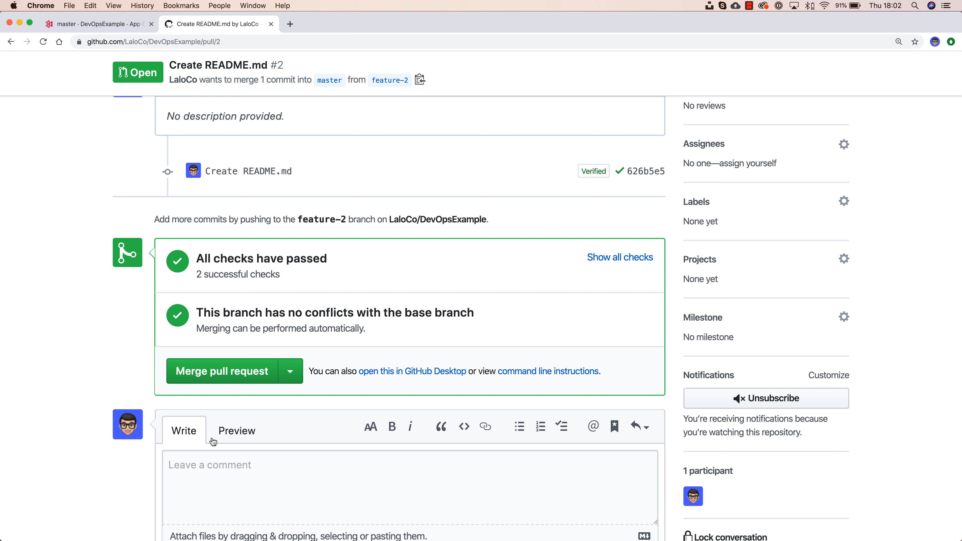
left_click(606, 260)
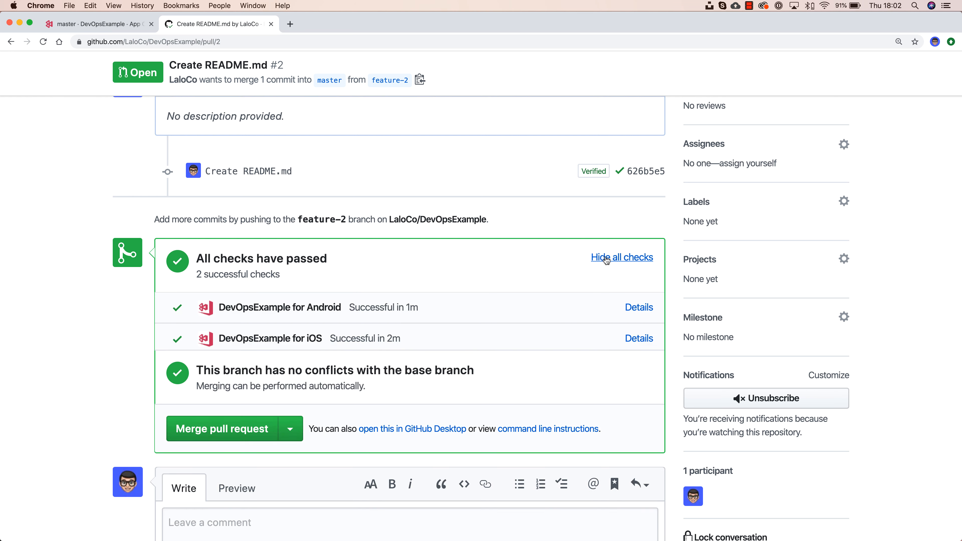
left_click(606, 260)
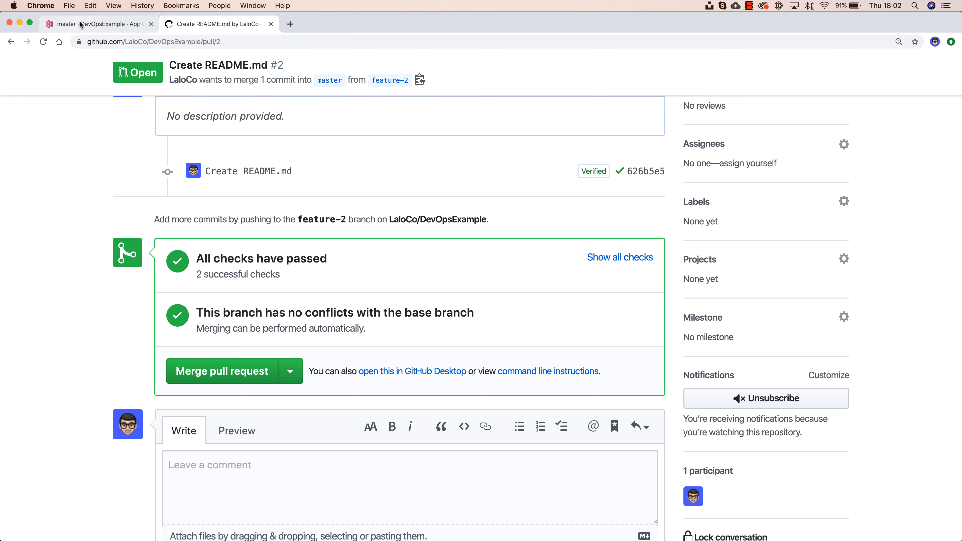
left_click(81, 25)
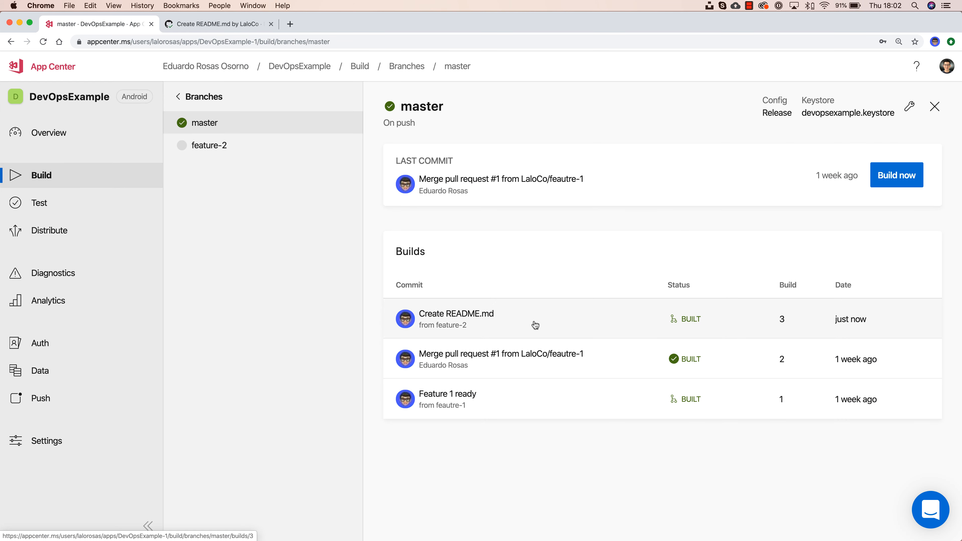
left_click(204, 24)
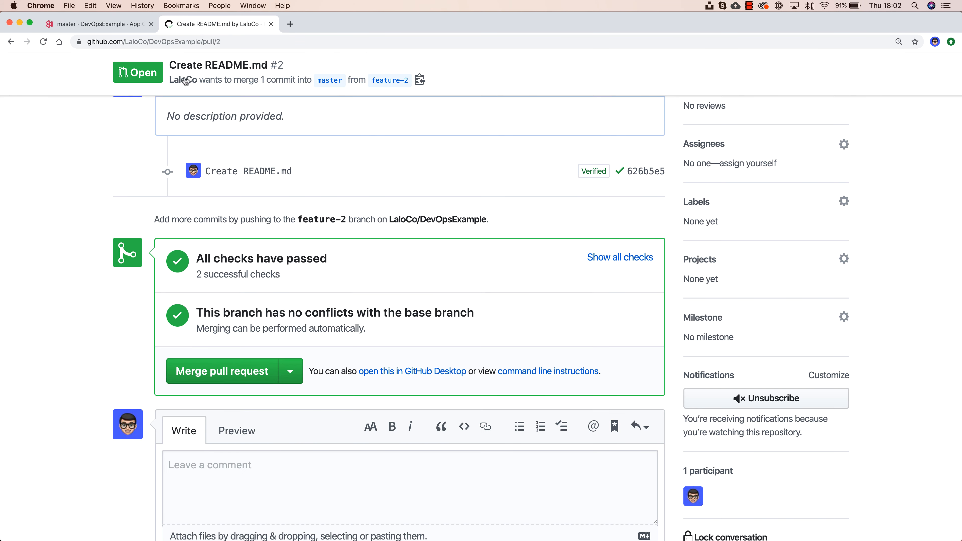
Step: Merge pull request #2 into master and delete the feature-2 branch
left_click(230, 373)
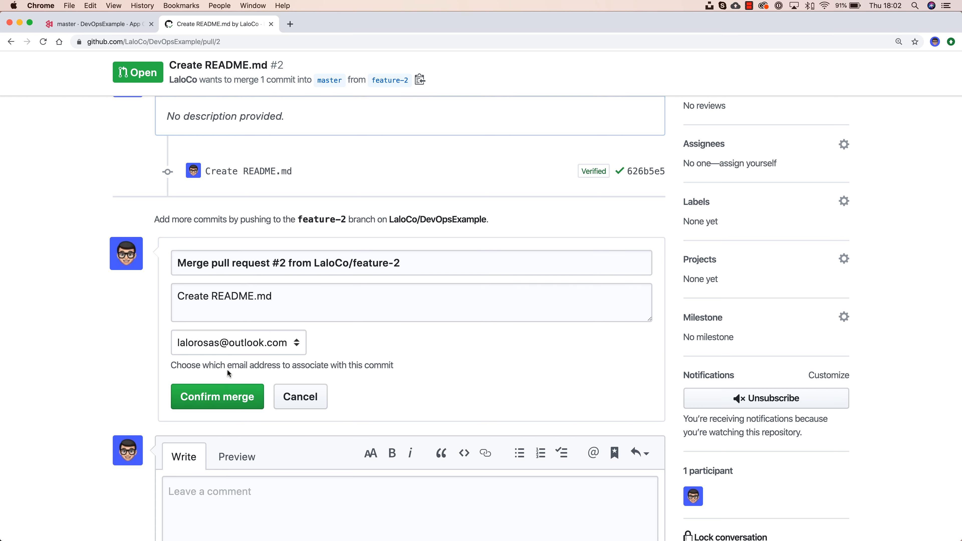
left_click(223, 397)
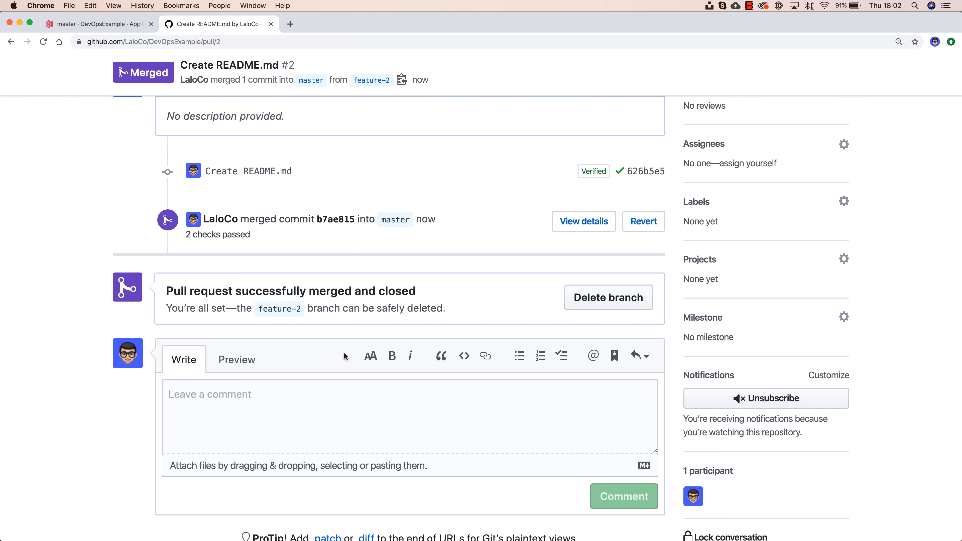
left_click(591, 305)
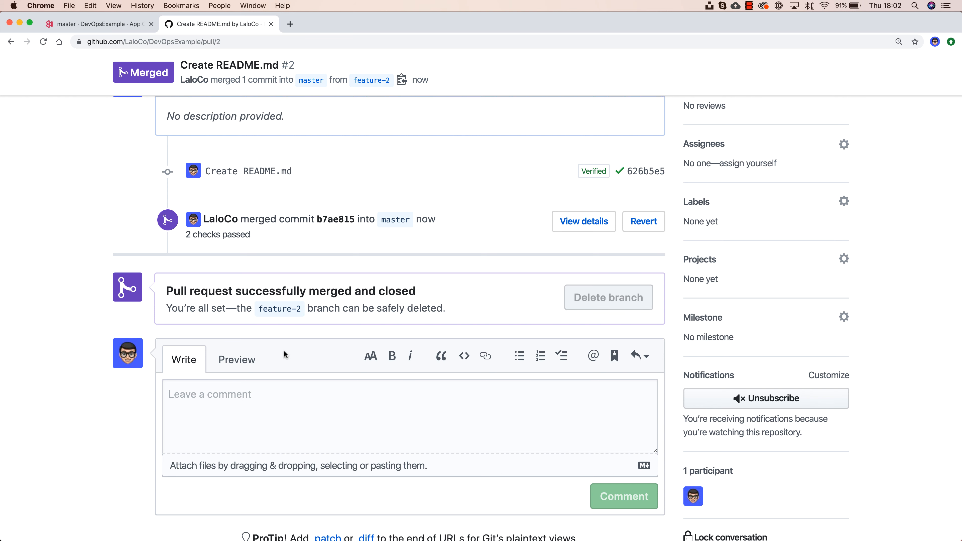
scroll(284, 349, "up", 6)
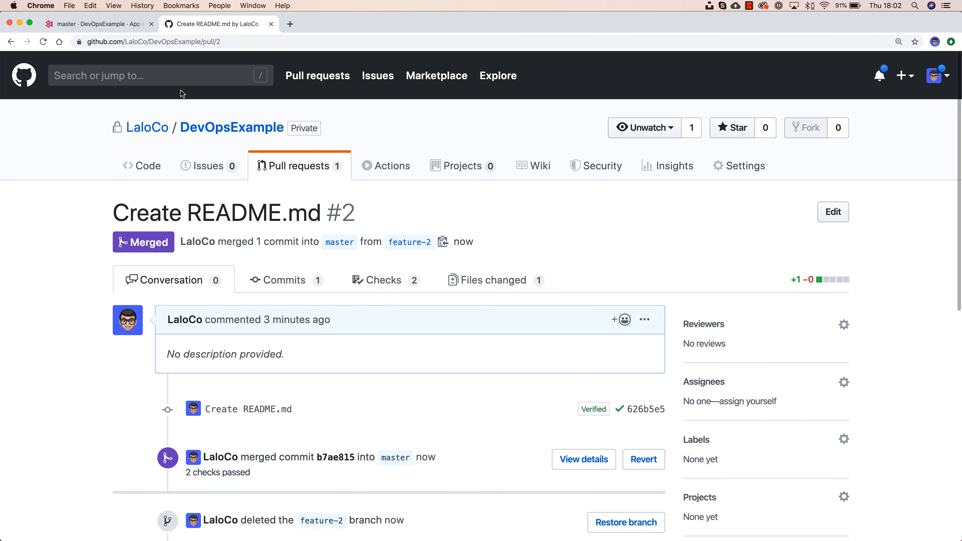
Step: Watch master Build 4's output, check the Beta Testers distribution group, then return to build branches
left_click(77, 24)
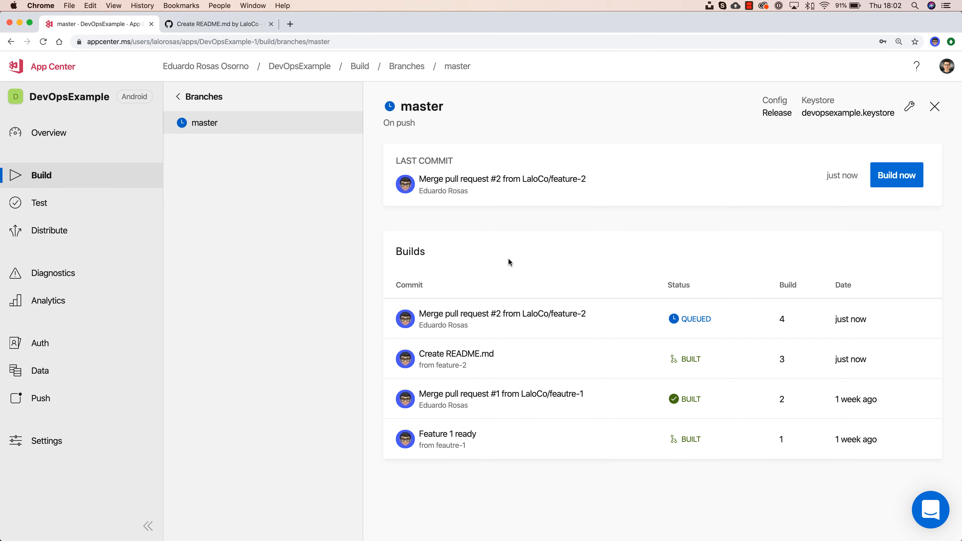
left_click(629, 326)
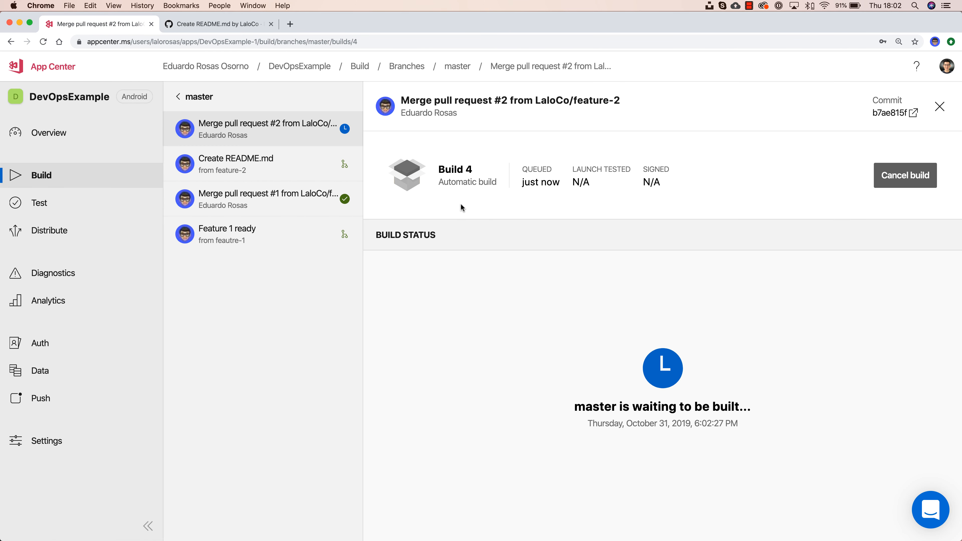
left_click_drag(439, 183, 501, 184)
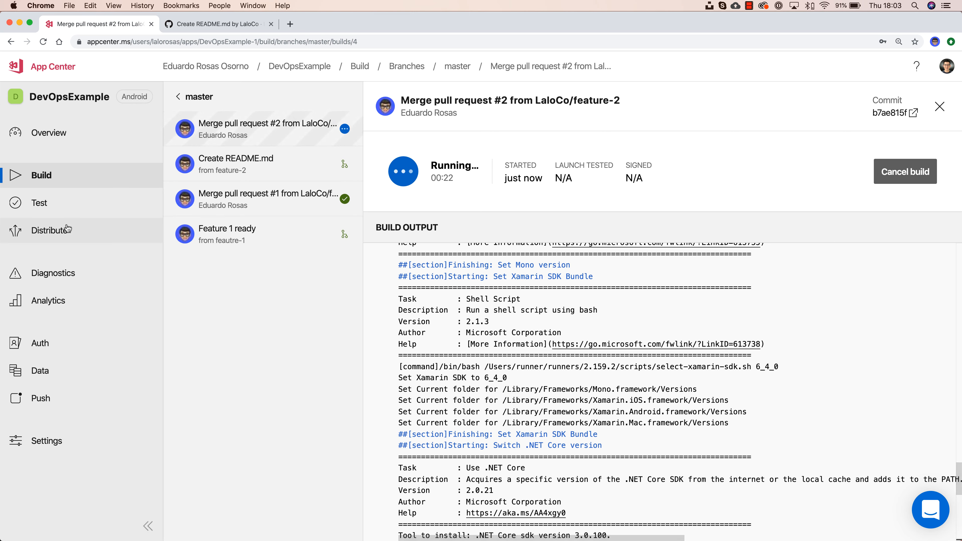
left_click(51, 230)
left_click(53, 276)
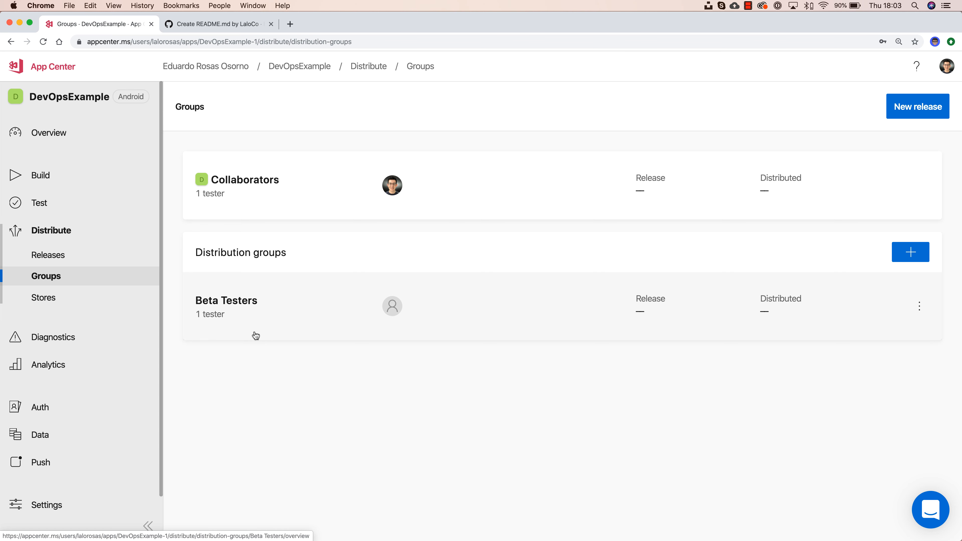
left_click(62, 174)
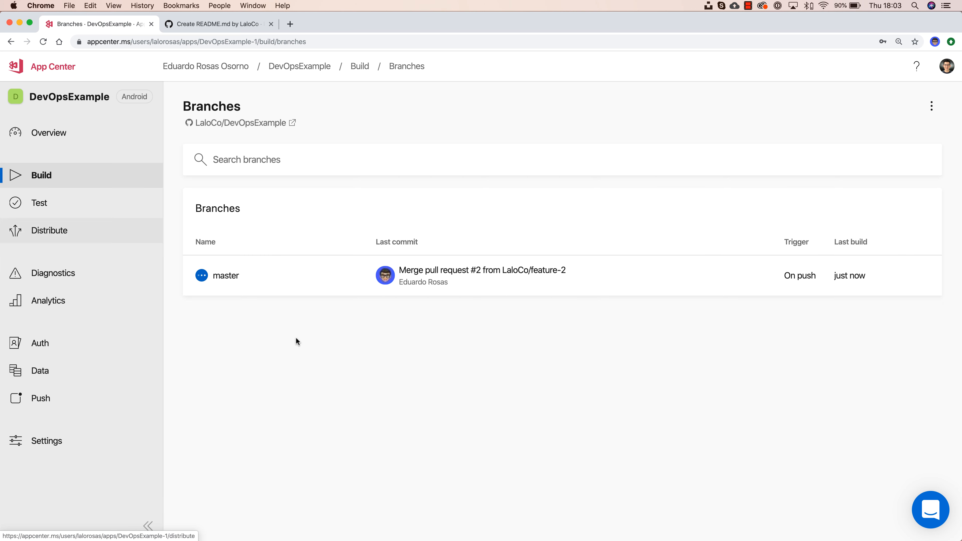
Step: Open master's builds, then view the app from the phone's invitation email and return to Spark
left_click(312, 284)
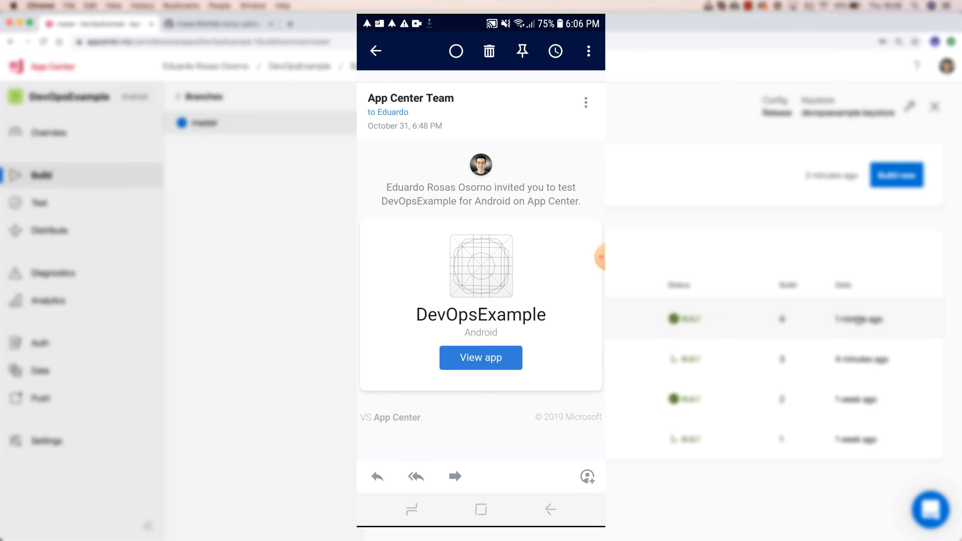
left_click(481, 358)
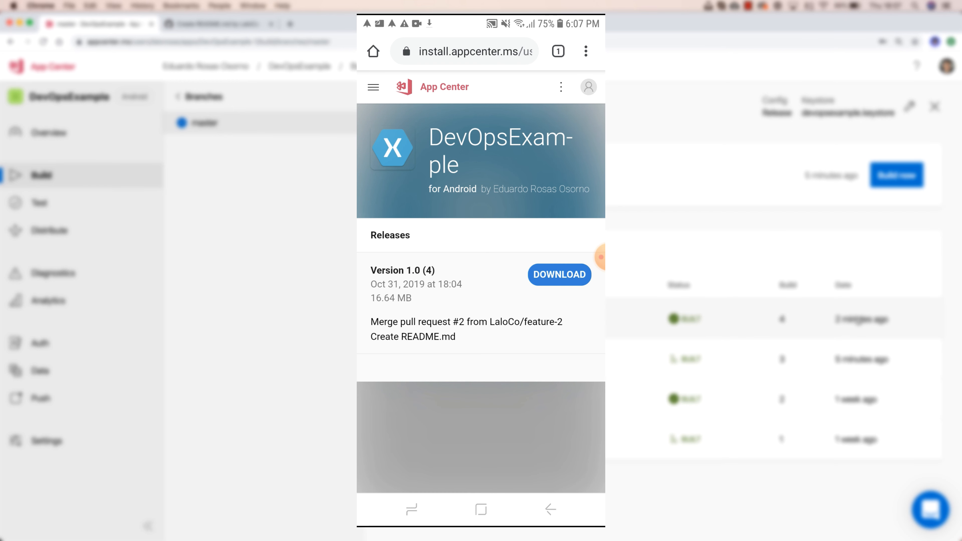
left_click(411, 510)
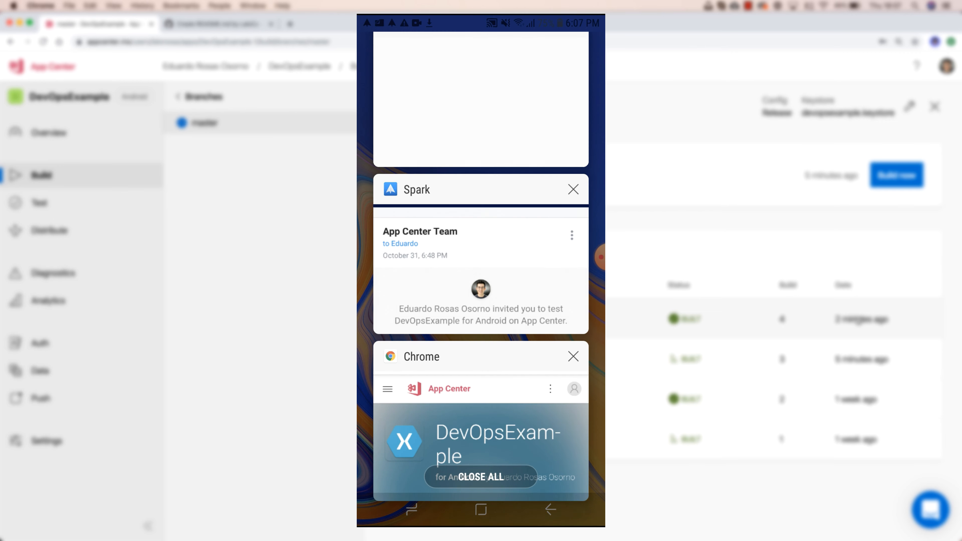
left_click(481, 262)
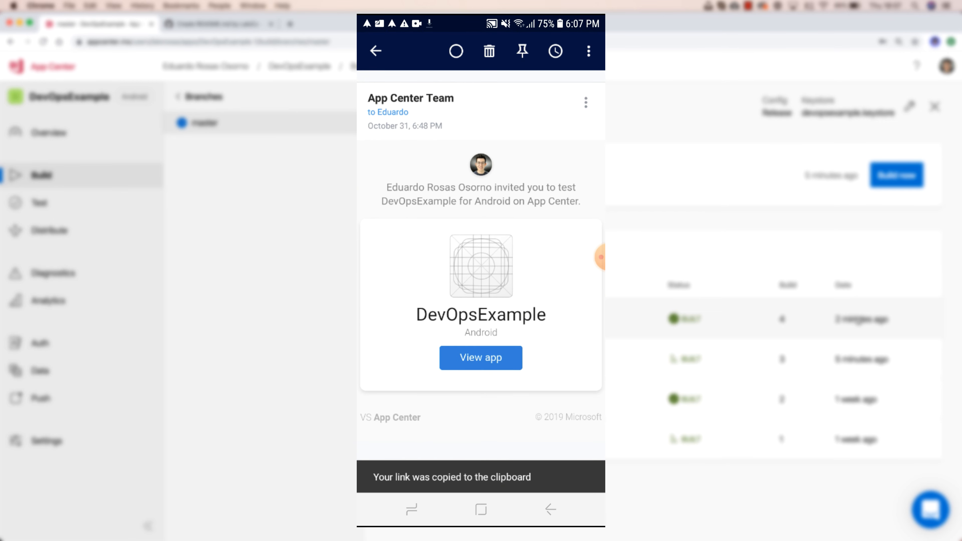
Step: Delete the old invitation, open the Version 1.0 (4) release email, and switch to Chrome's release page
left_click(489, 51)
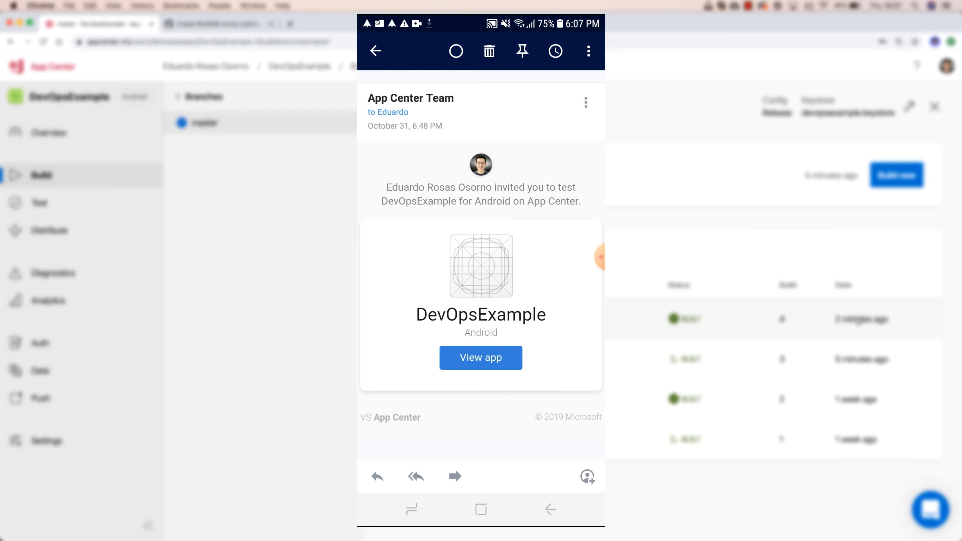
left_click(496, 103)
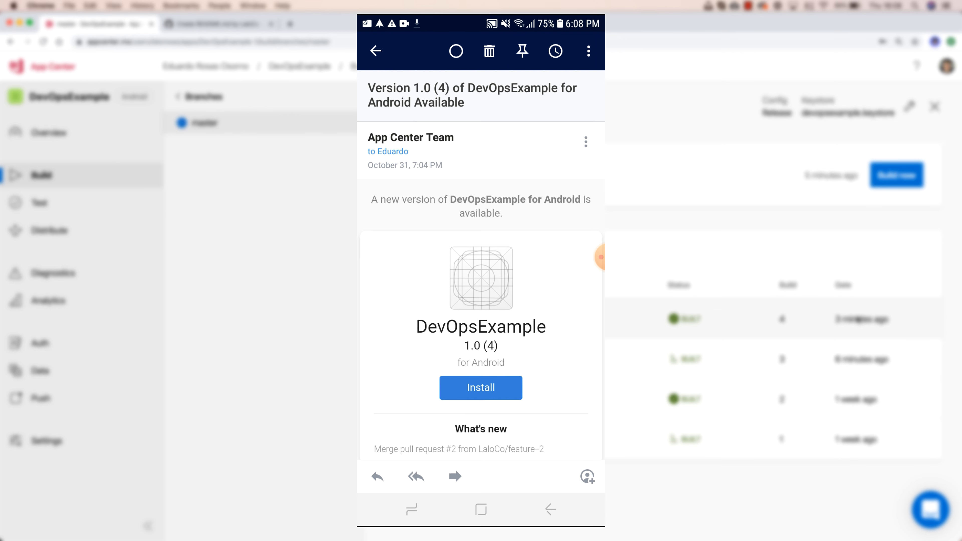
scroll(481, 265, "down", 3)
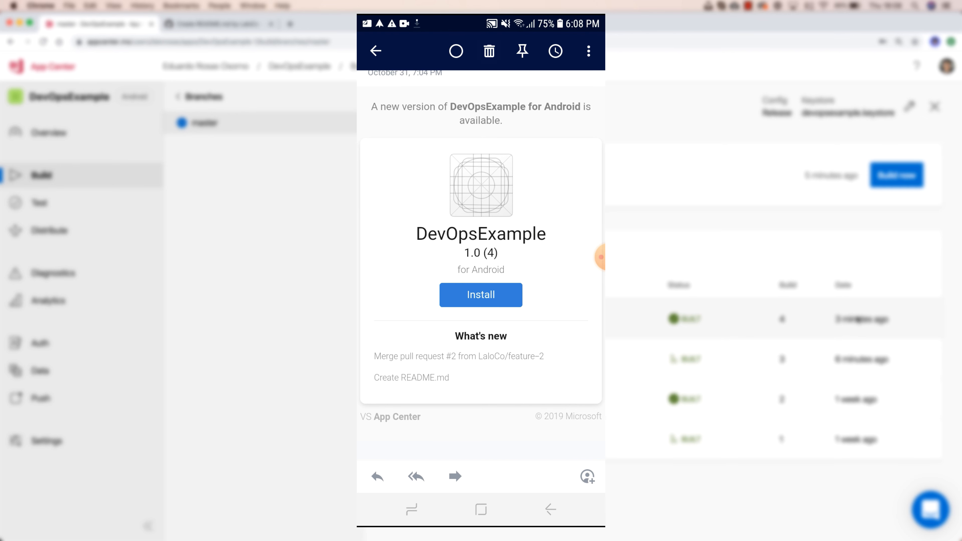
left_click(411, 509)
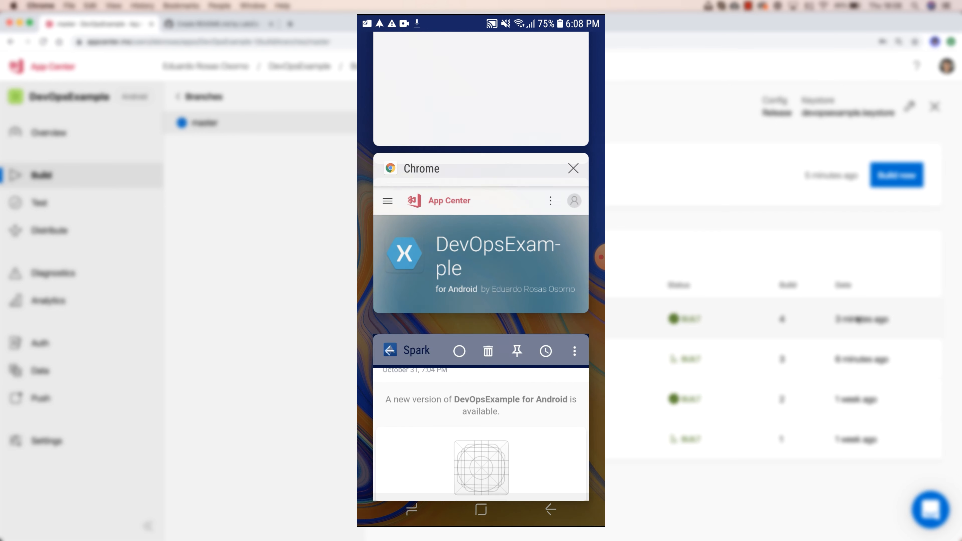
left_click(476, 266)
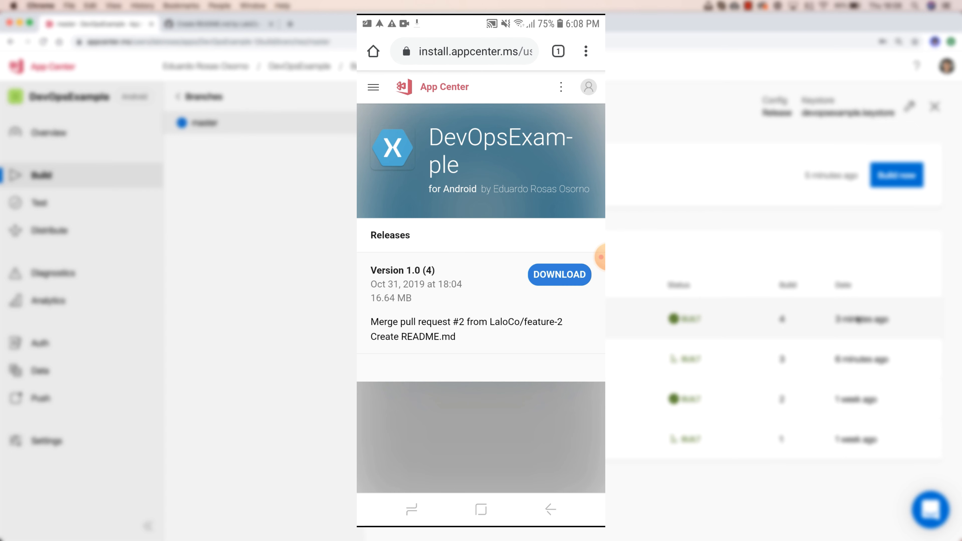
Step: Download the DevOpsExample 1.0 (4) APK, install it anyway past Play Protect, and launch it
left_click(559, 275)
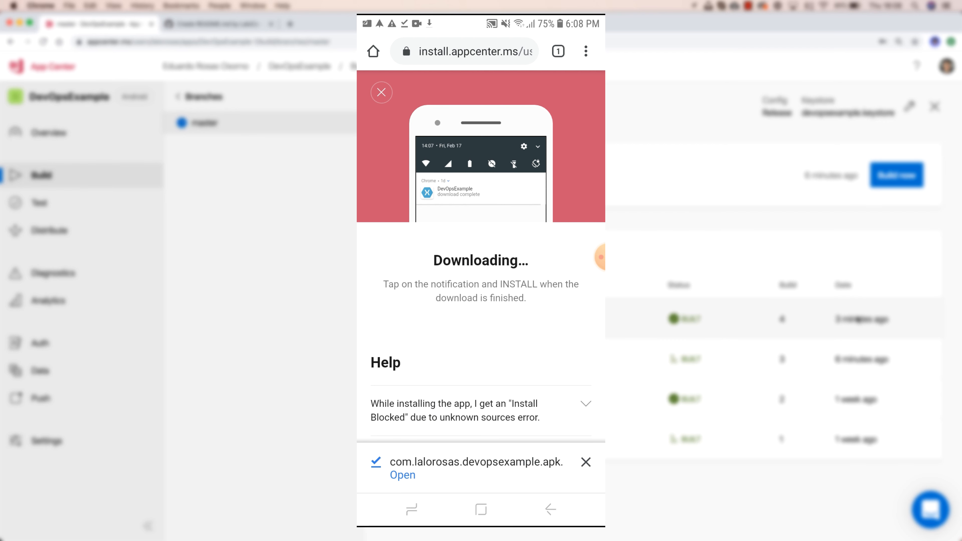
left_click(403, 475)
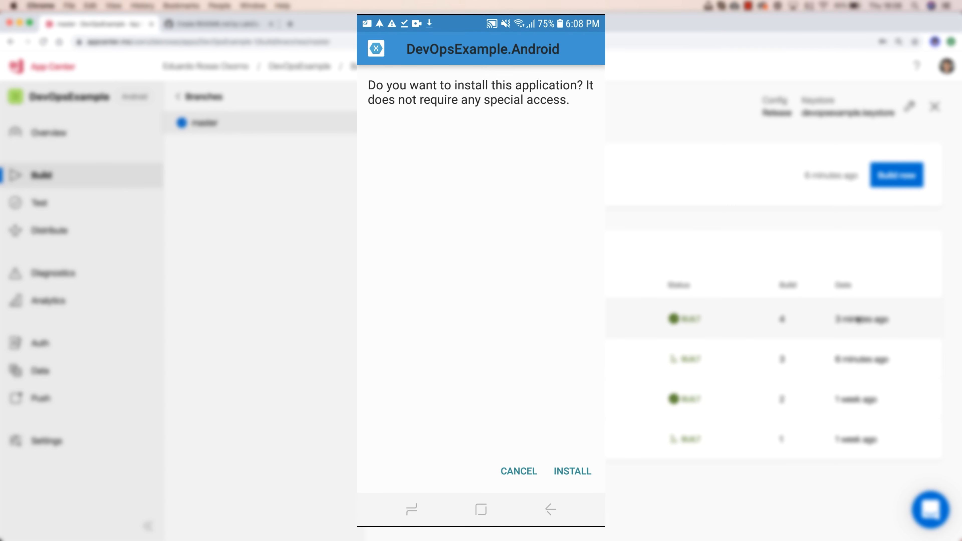
left_click(573, 471)
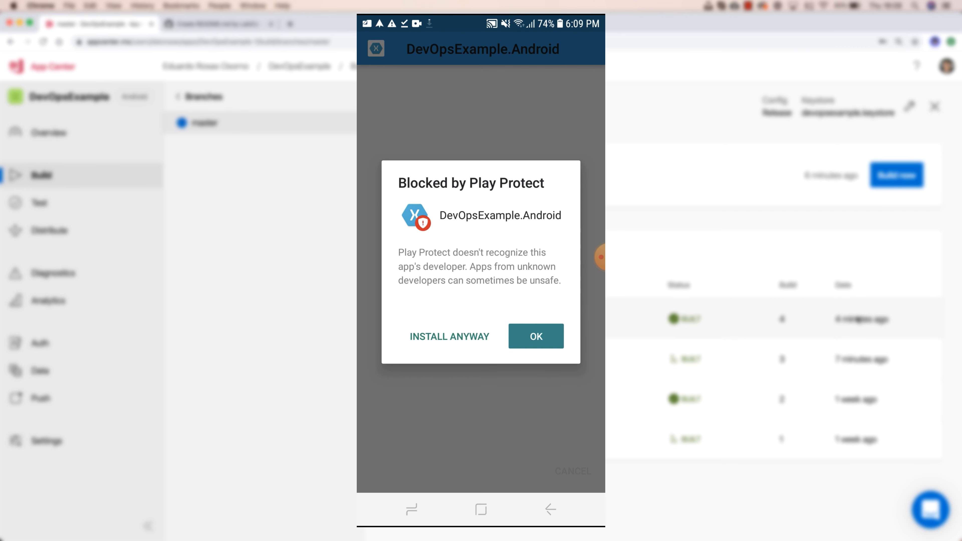
left_click(450, 337)
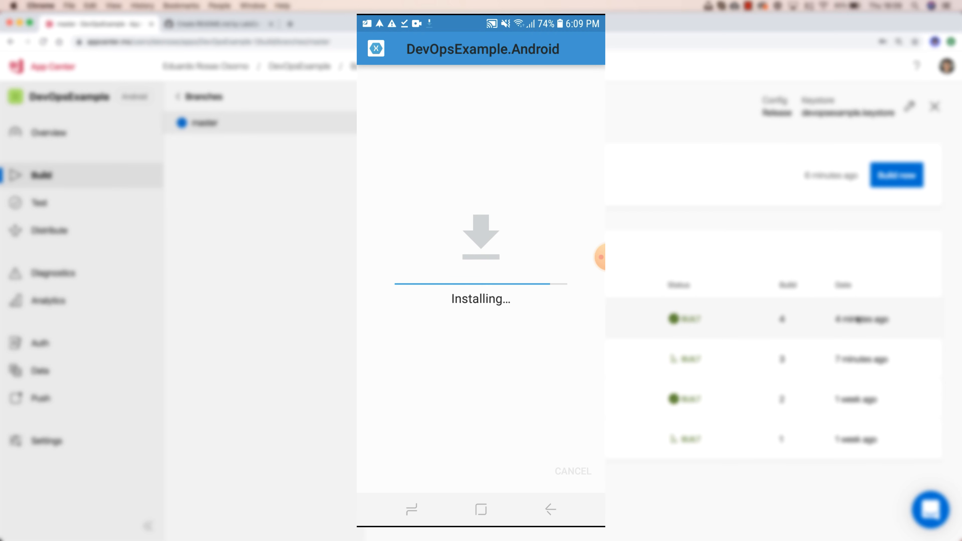
left_click(578, 471)
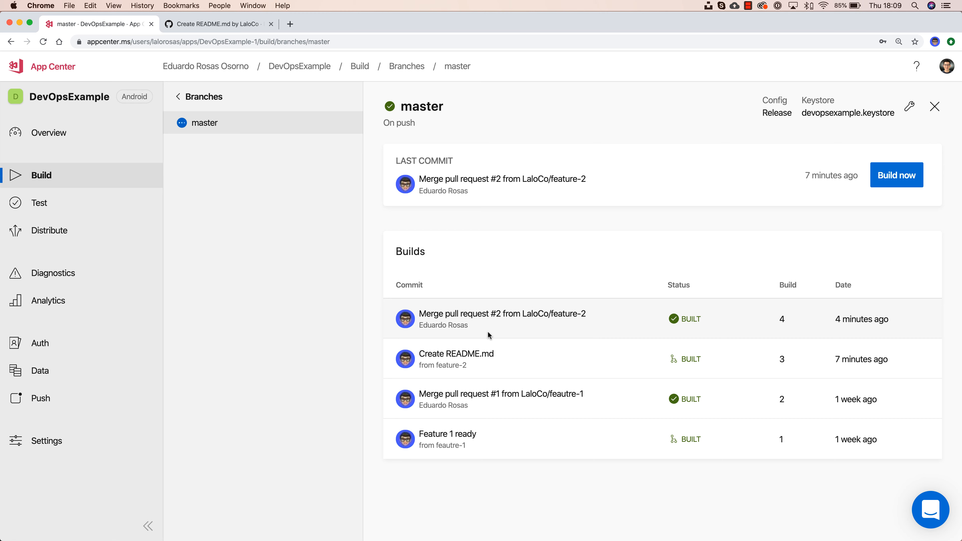
Step: Check GitHub PR #2 against the master builds, then open Distribute to see release 1.0 (4)
left_click(191, 25)
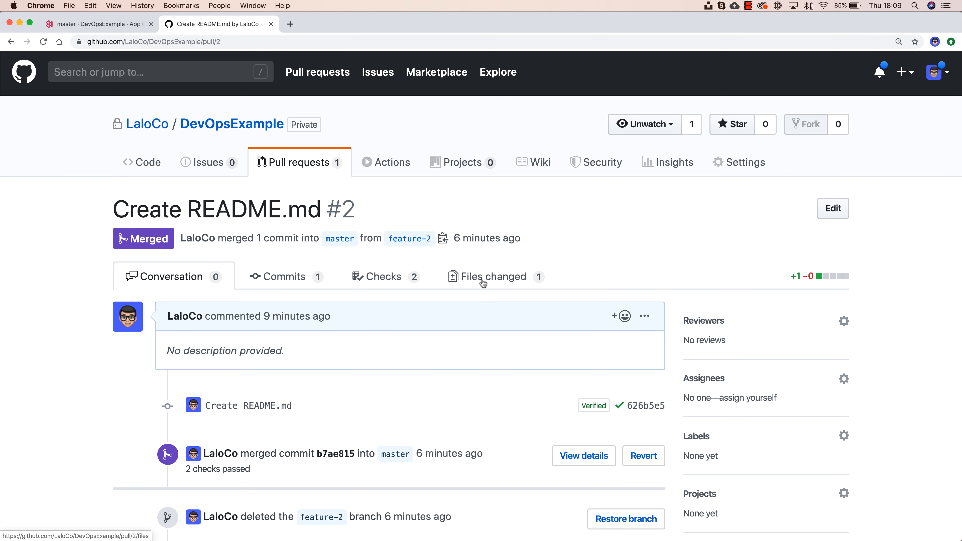
left_click(106, 27)
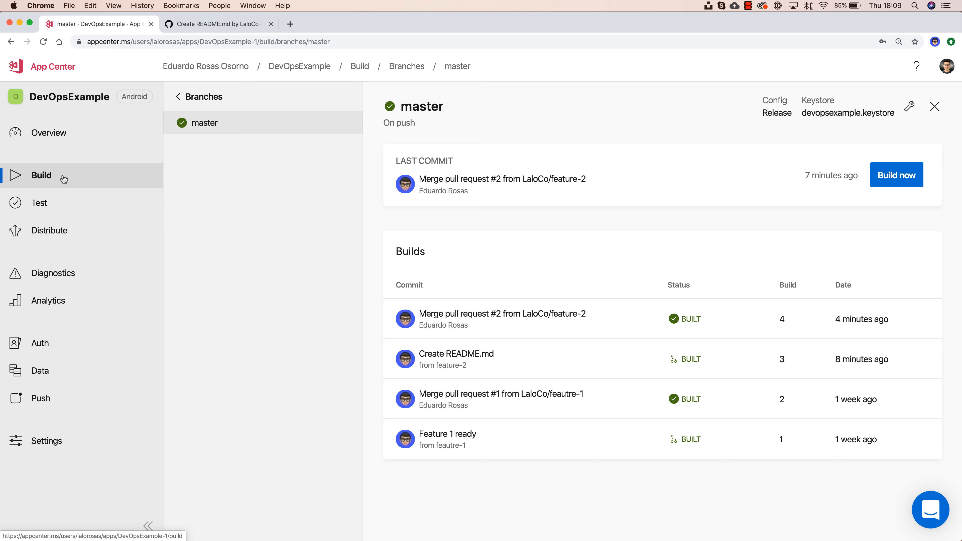
left_click(217, 24)
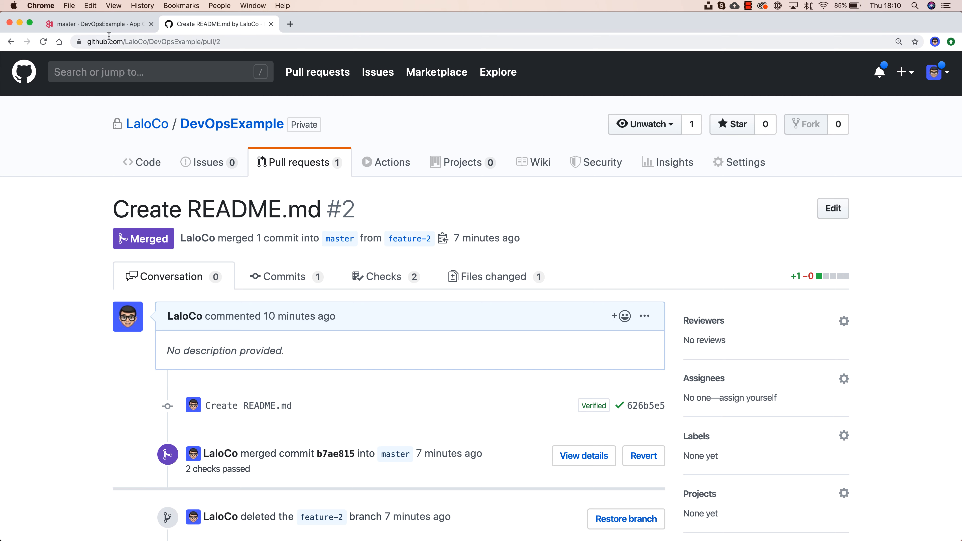
left_click(97, 24)
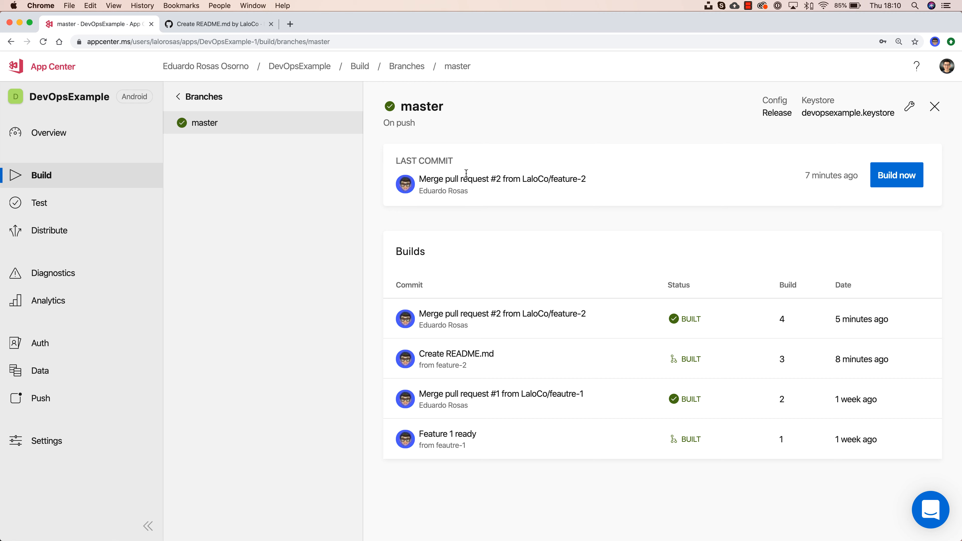
left_click(87, 240)
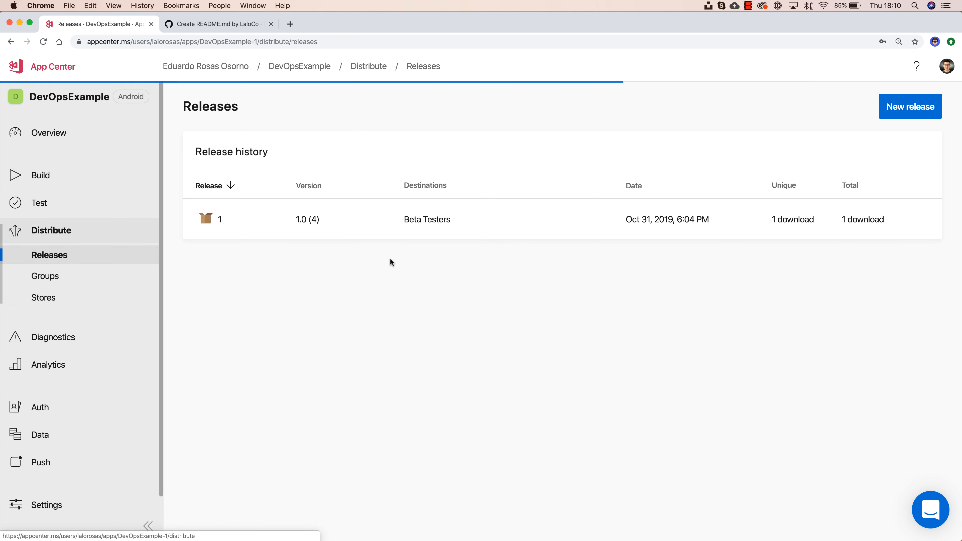